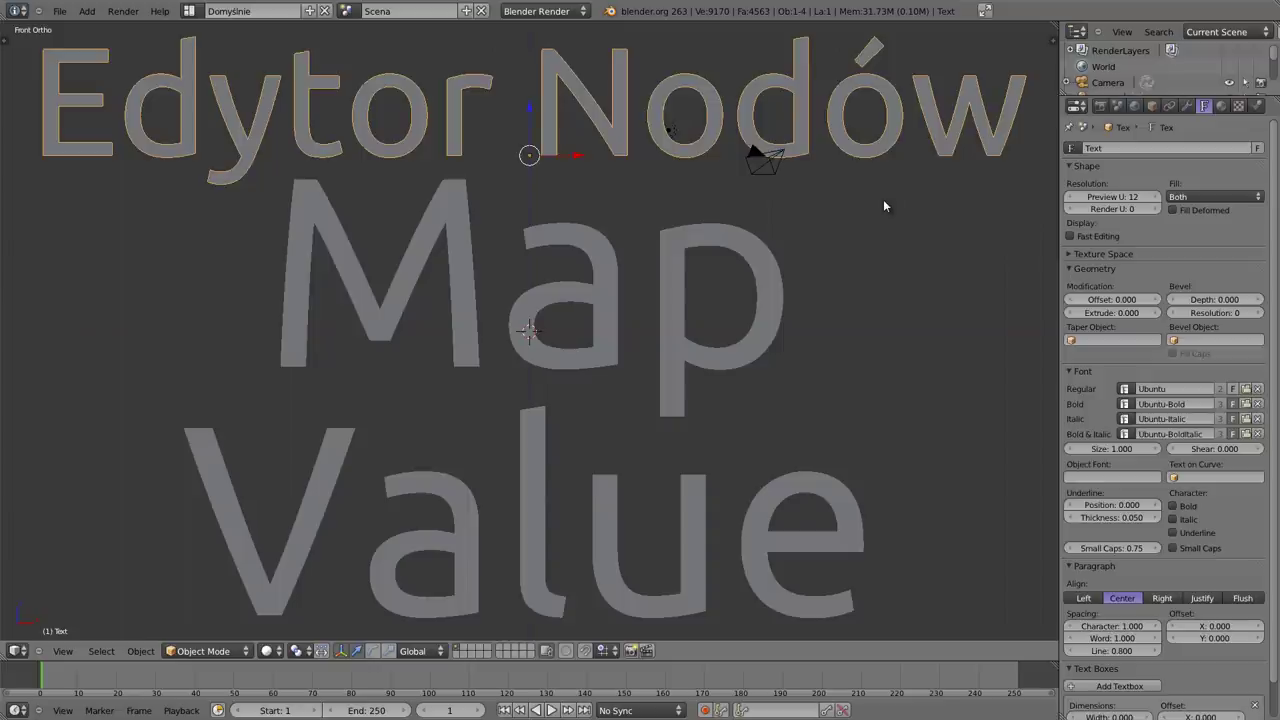
Step: Deselect the title text and turn the 3D view into an empty Node Editor
key(a)
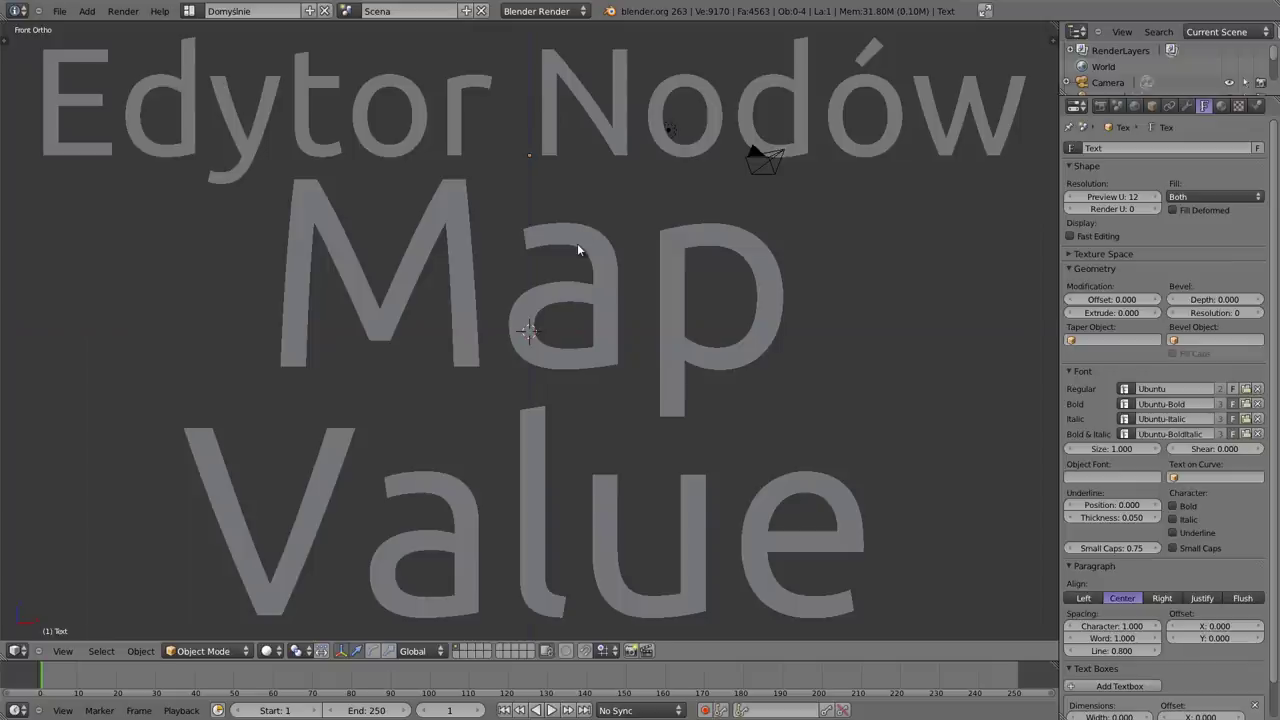
key(shift+F3)
key(shift+a)
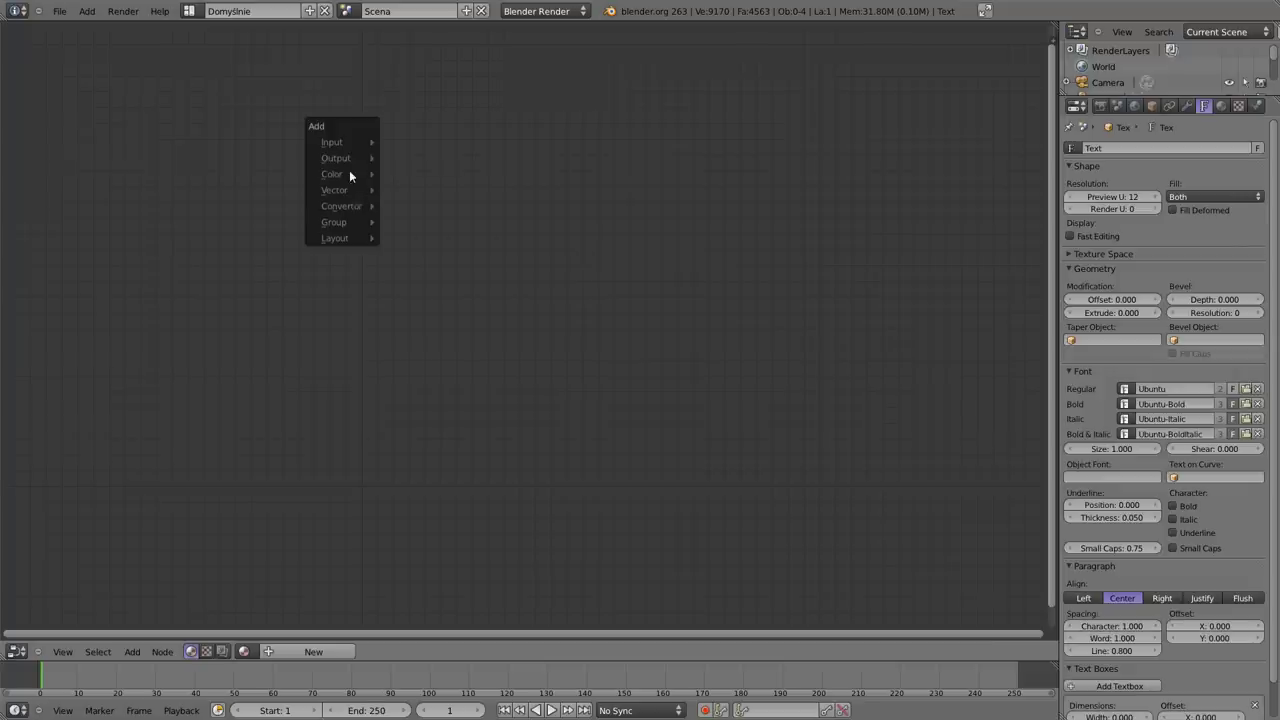
Step: Enable compositing nodes, delete Render Layers and Composite, and add a Map Value node
click(222, 651)
click(243, 651)
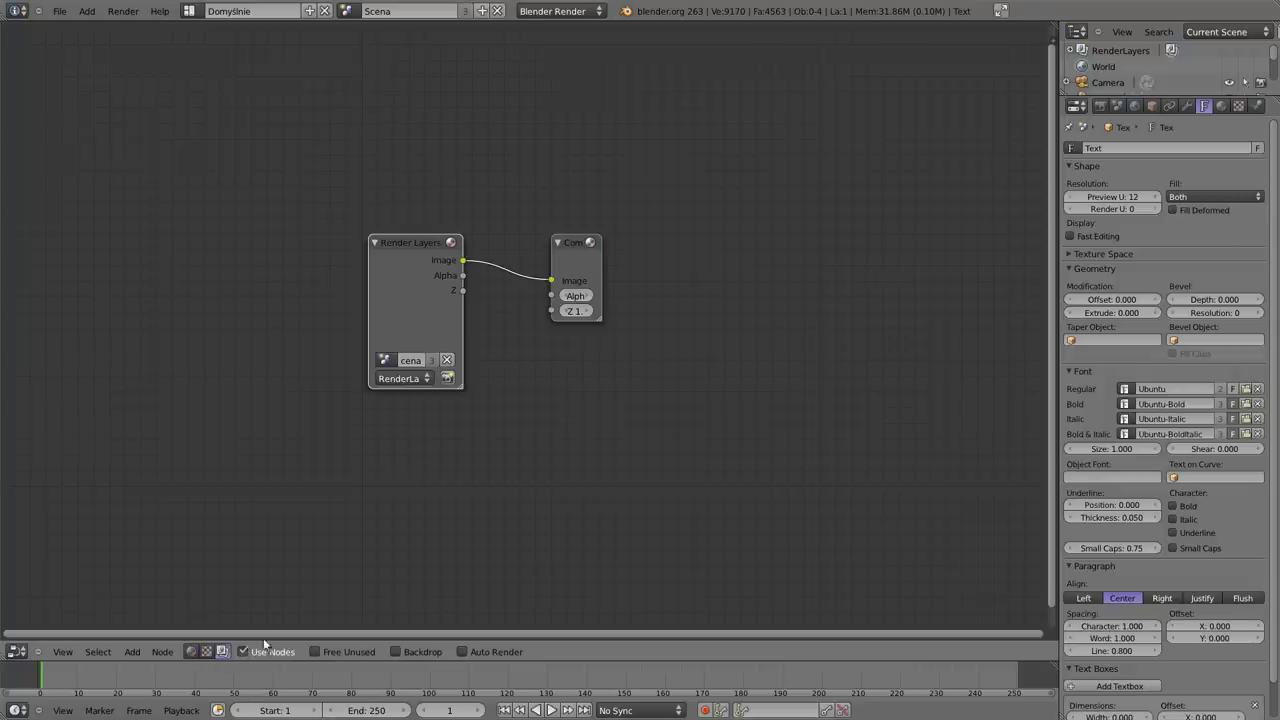
key(x)
key(shift+a)
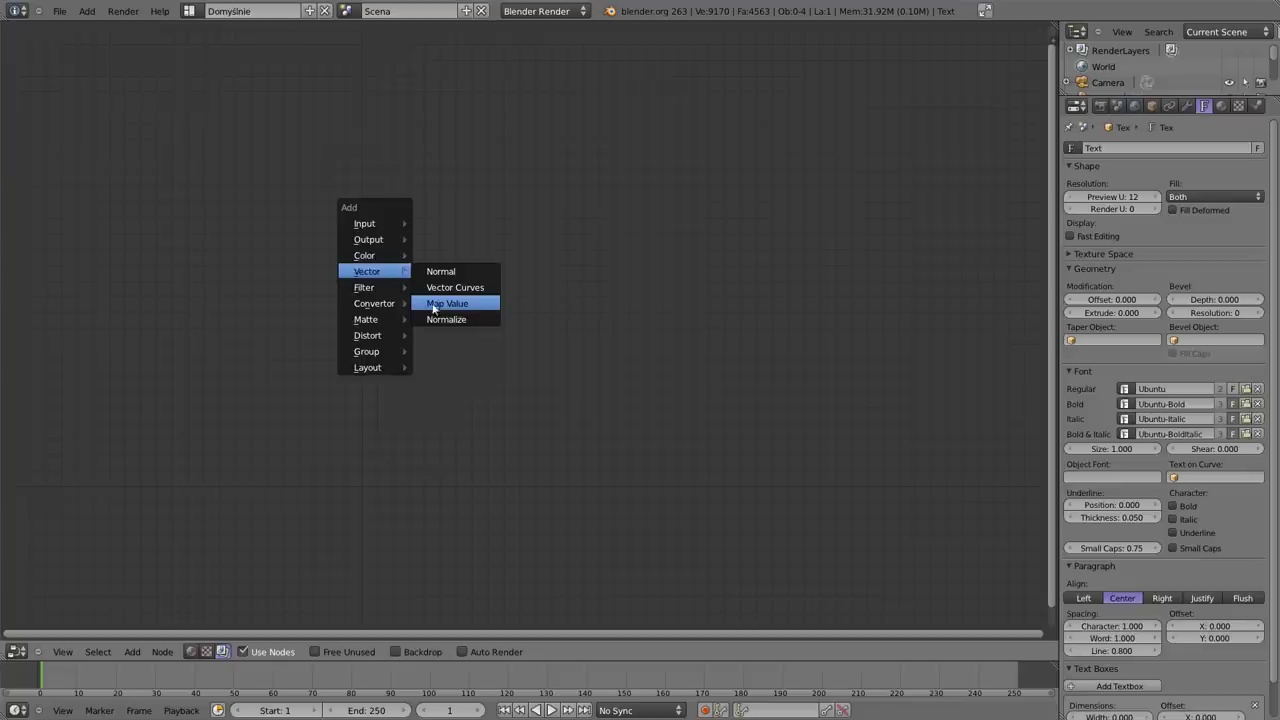
click(483, 307)
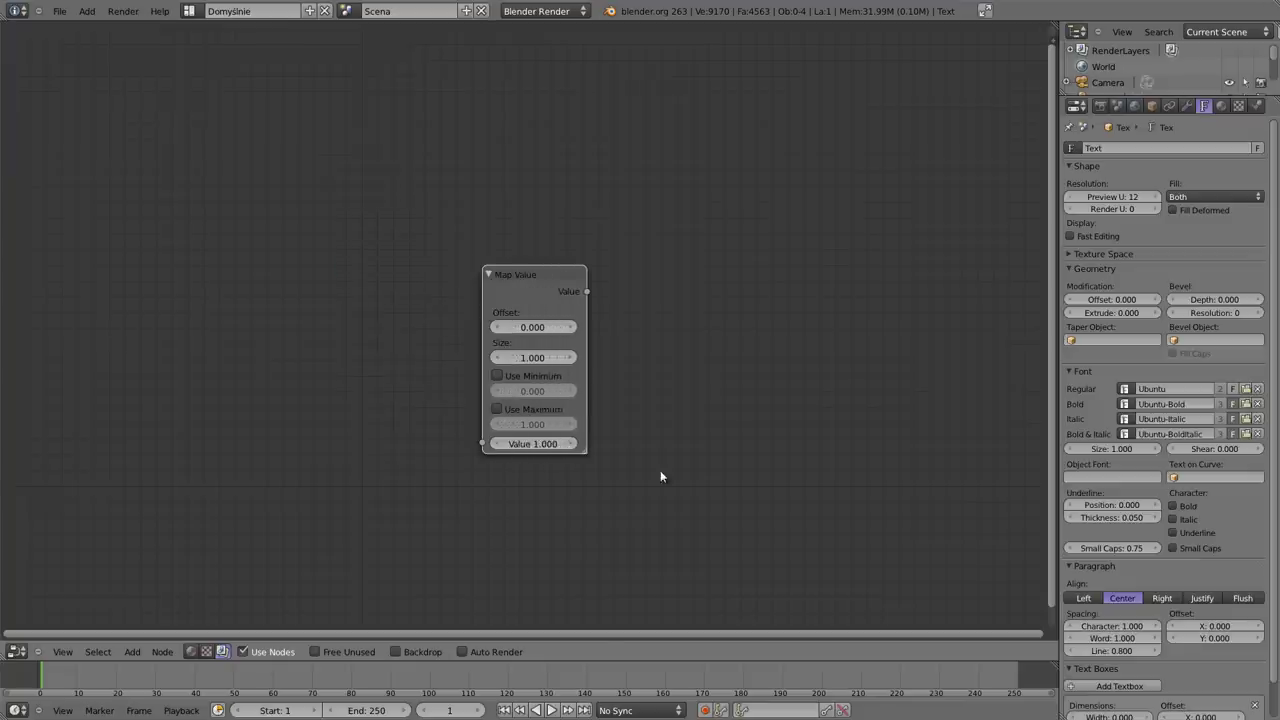
key(Home)
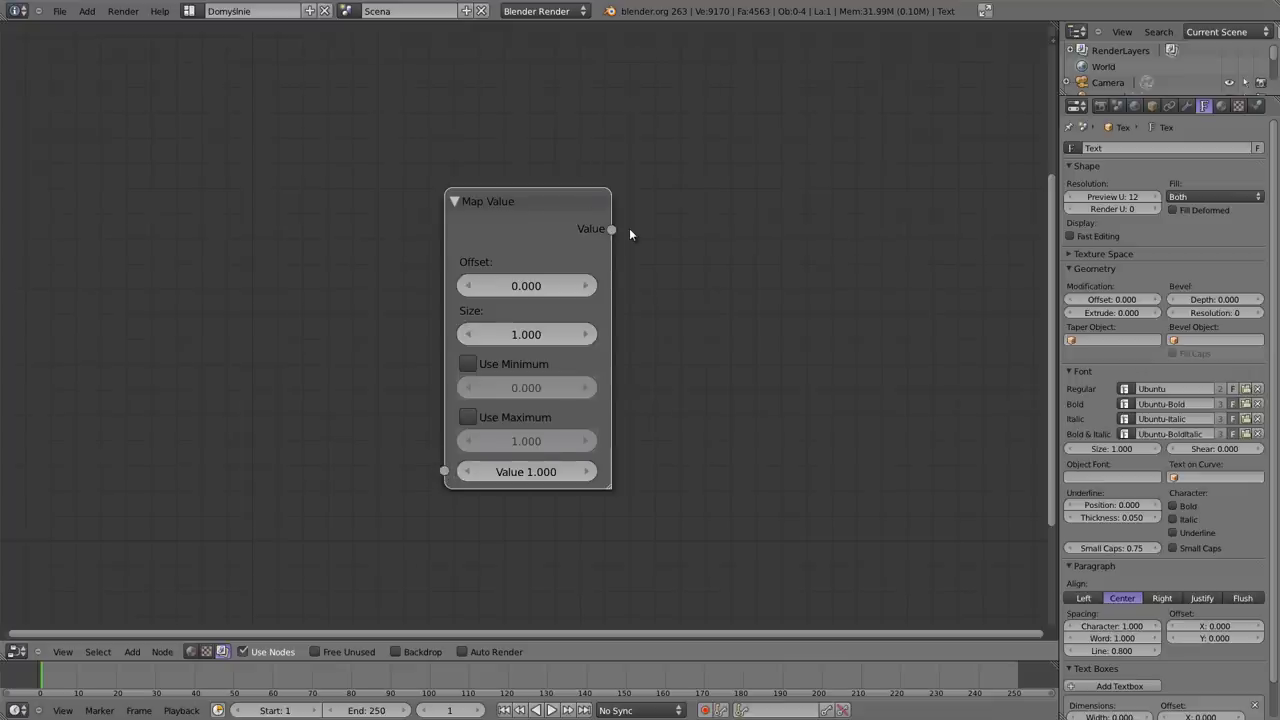
Step: Wire a Viewer to Map Value, show the backdrop lower right, and maximise the editor
drag(527, 195, 334, 133)
ctrl+shift+click(334, 133)
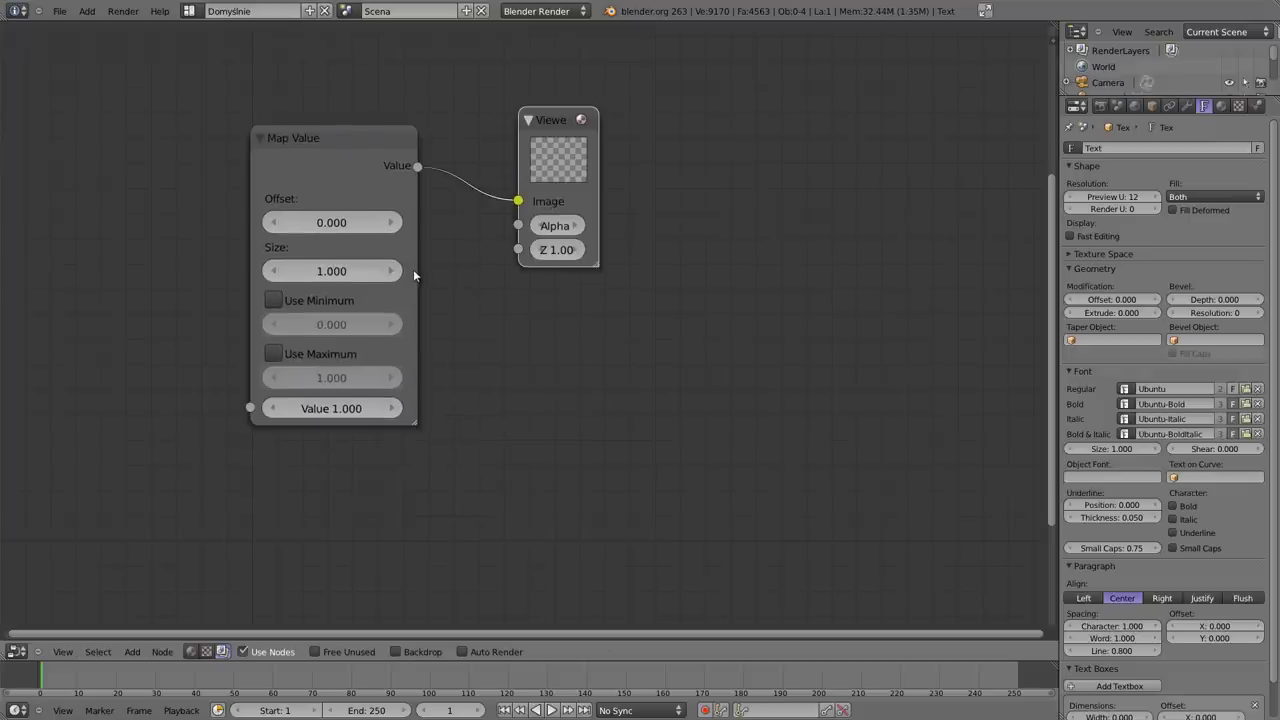
click(395, 652)
alt+middle_drag(490, 351, 846, 509)
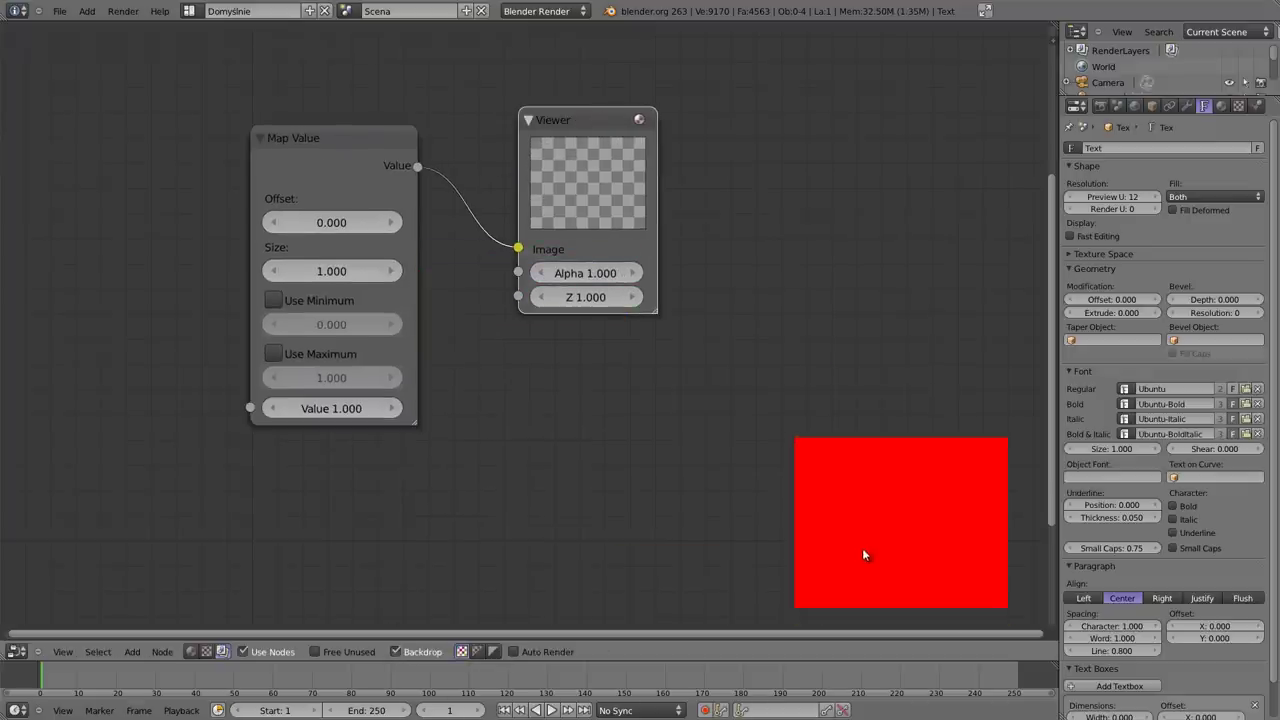
key(ctrl+Up)
mouse_move(917, 470)
ctrl+middle_down()
mouse_move(660, 374)
mouse_move(682, 370)
ctrl+middle_up()
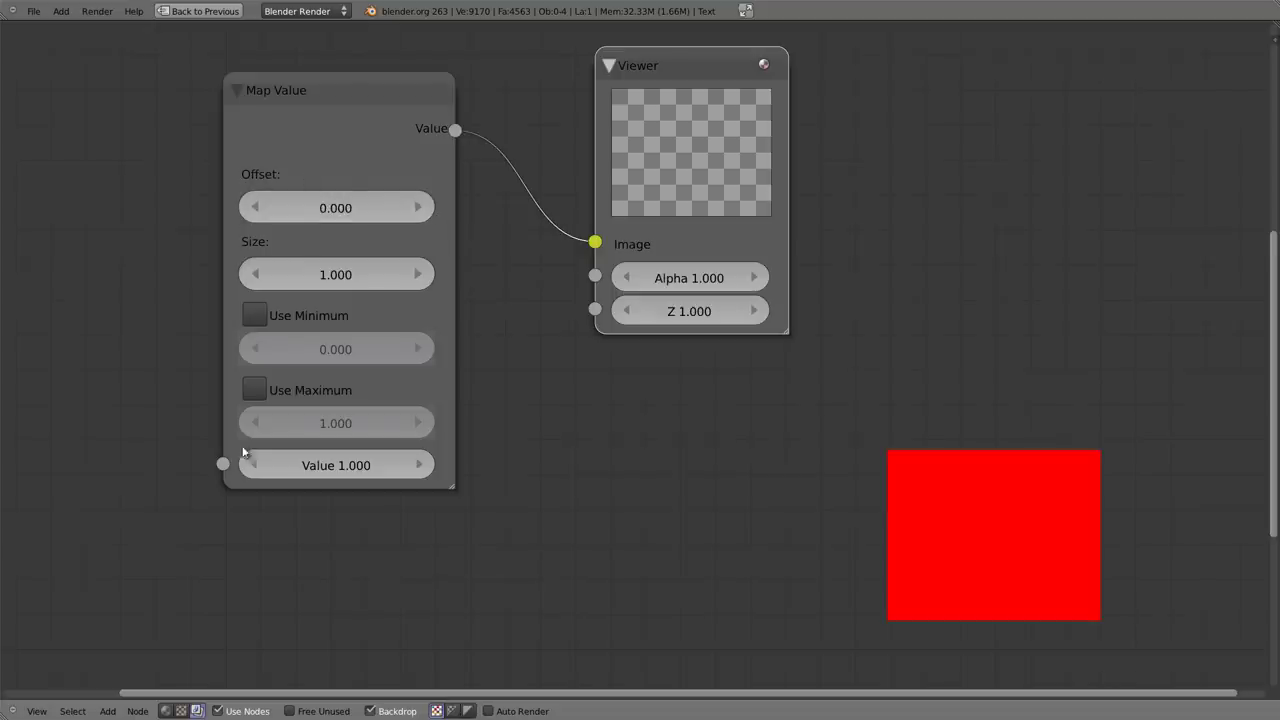
Step: Set the Map Value Offset to 1.000 and Size to 2.000
click(345, 224)
text(1)
key(Return)
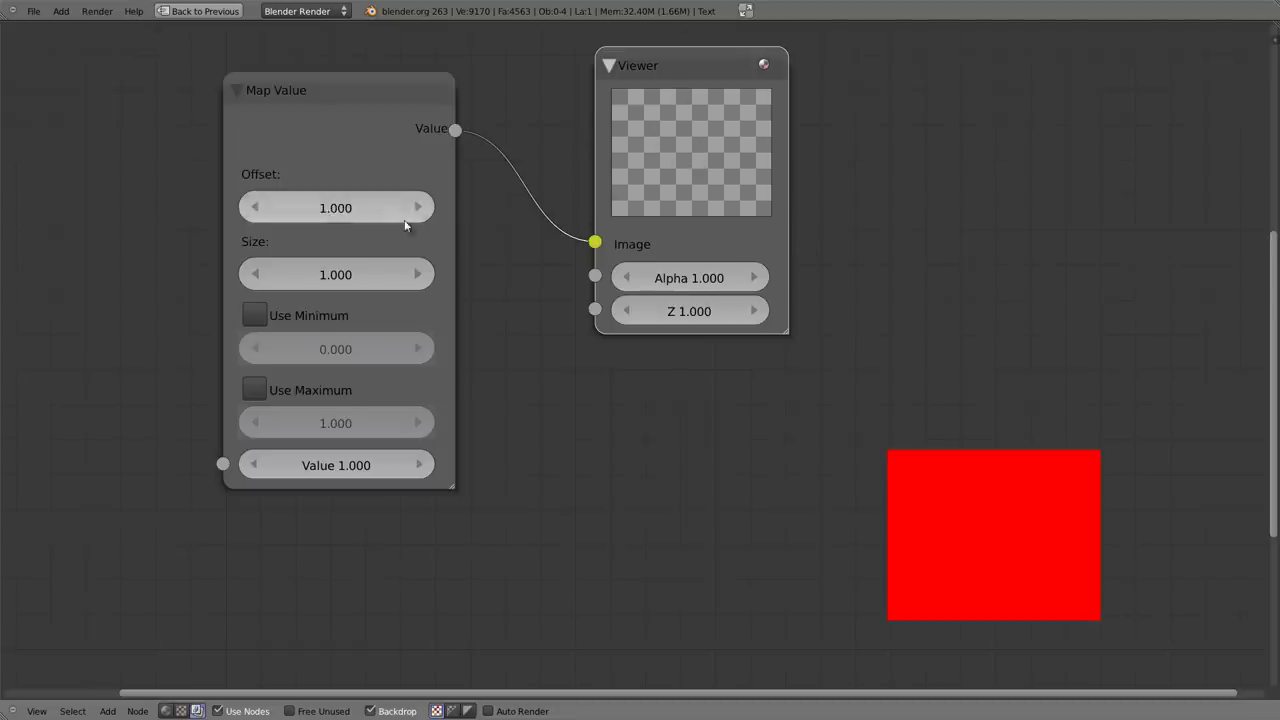
click(335, 276)
text(2)
key(Return)
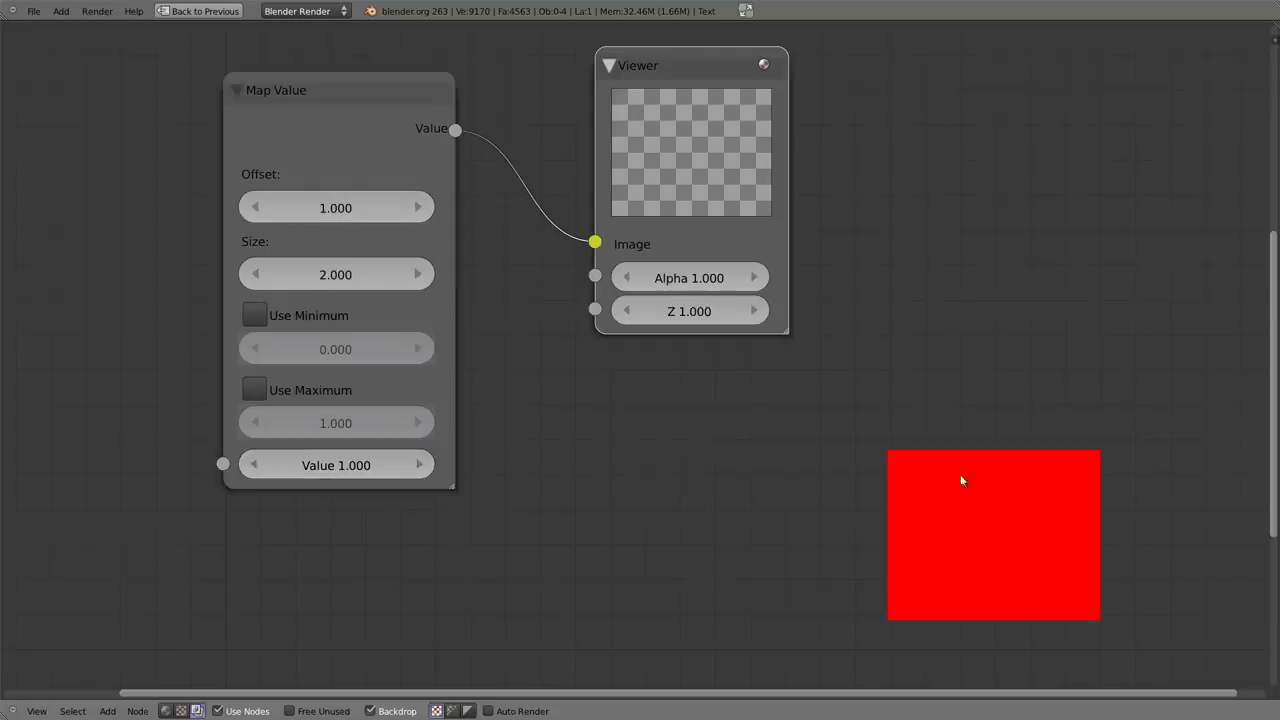
Step: Spread the nodes apart, moving the Viewer far right and narrowing Map Value
drag(342, 84, 195, 61)
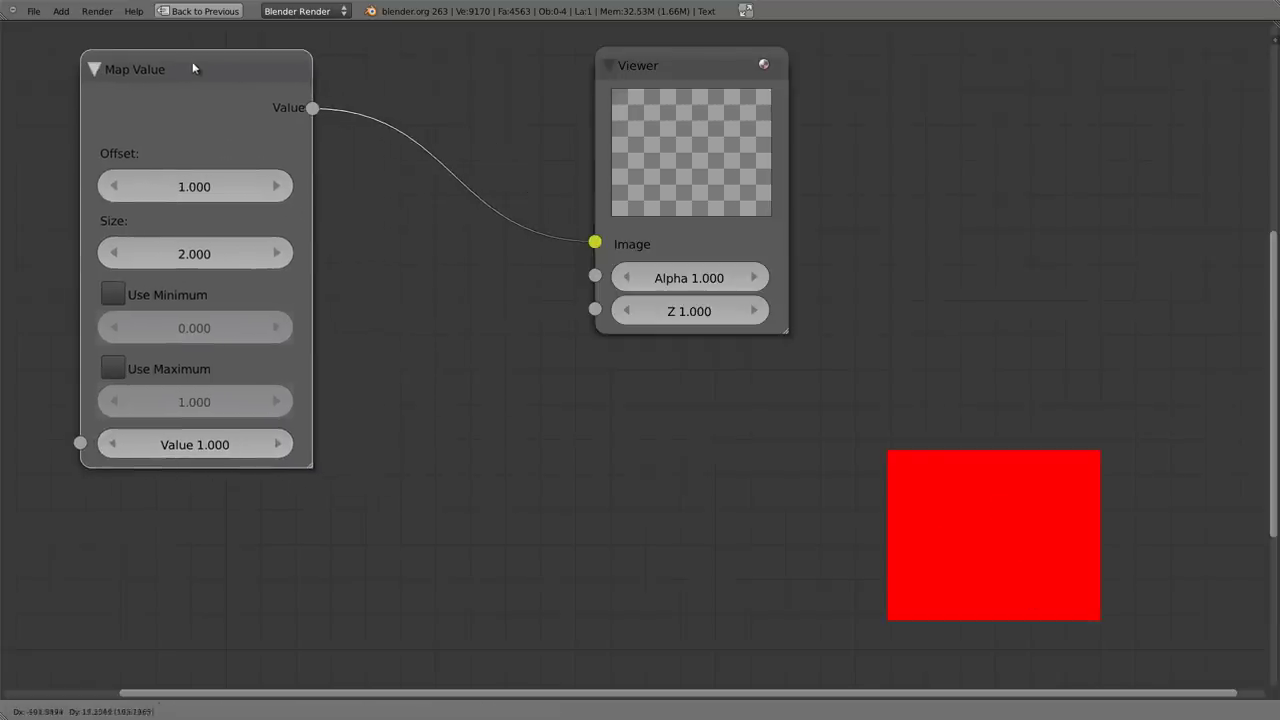
mouse_move(685, 66)
mouse_down()
mouse_move(1075, 87)
mouse_move(1102, 68)
mouse_up()
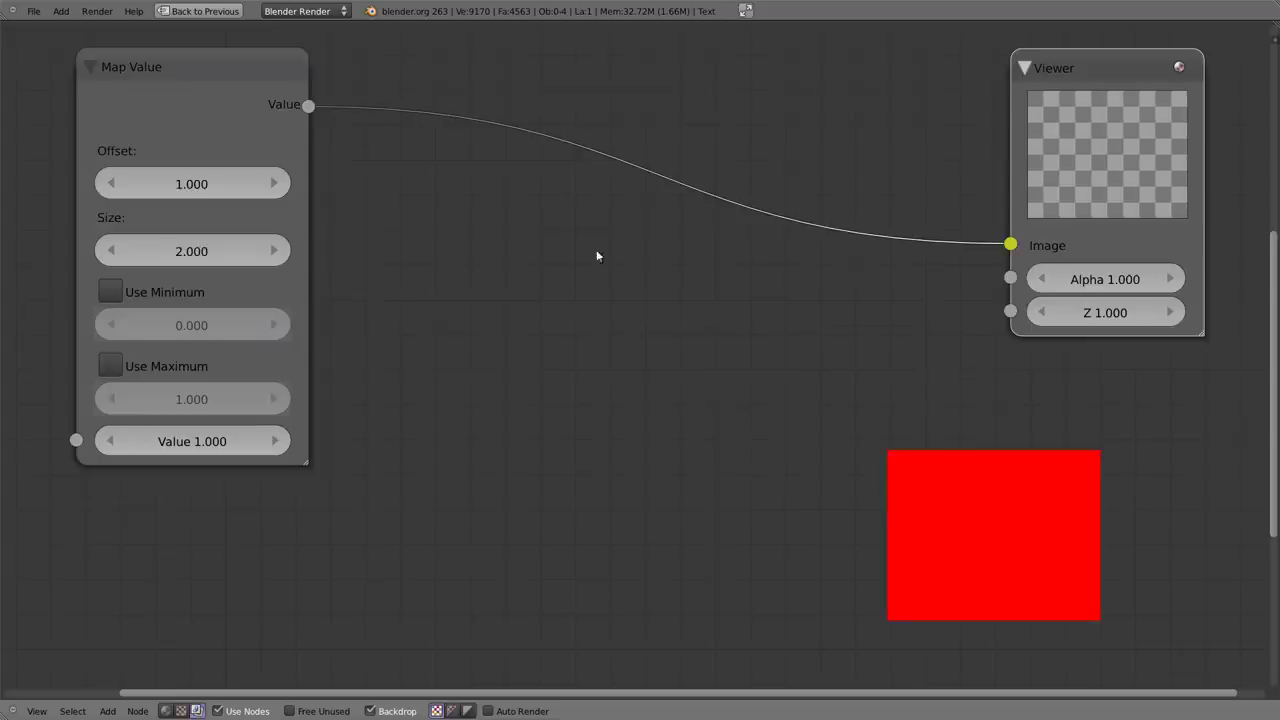
mouse_move(306, 461)
mouse_down()
mouse_move(226, 371)
mouse_move(257, 370)
mouse_up()
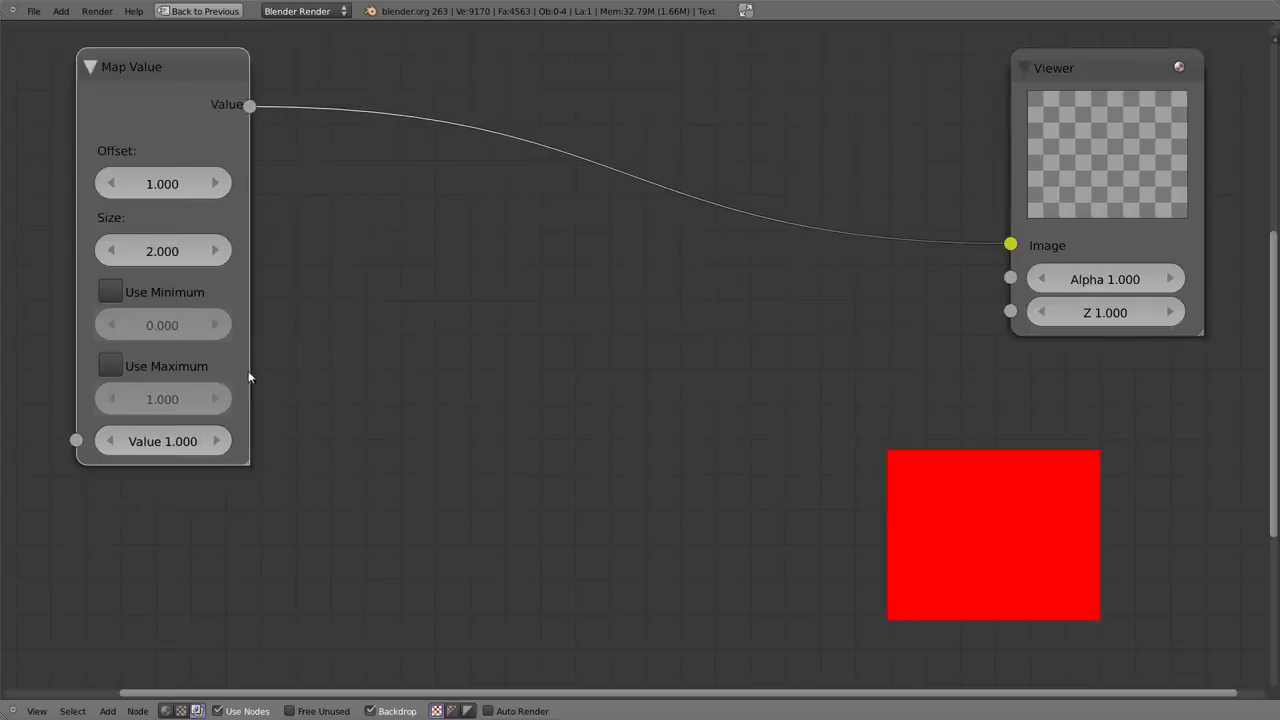
key(shift+a)
mouse_move(390, 297)
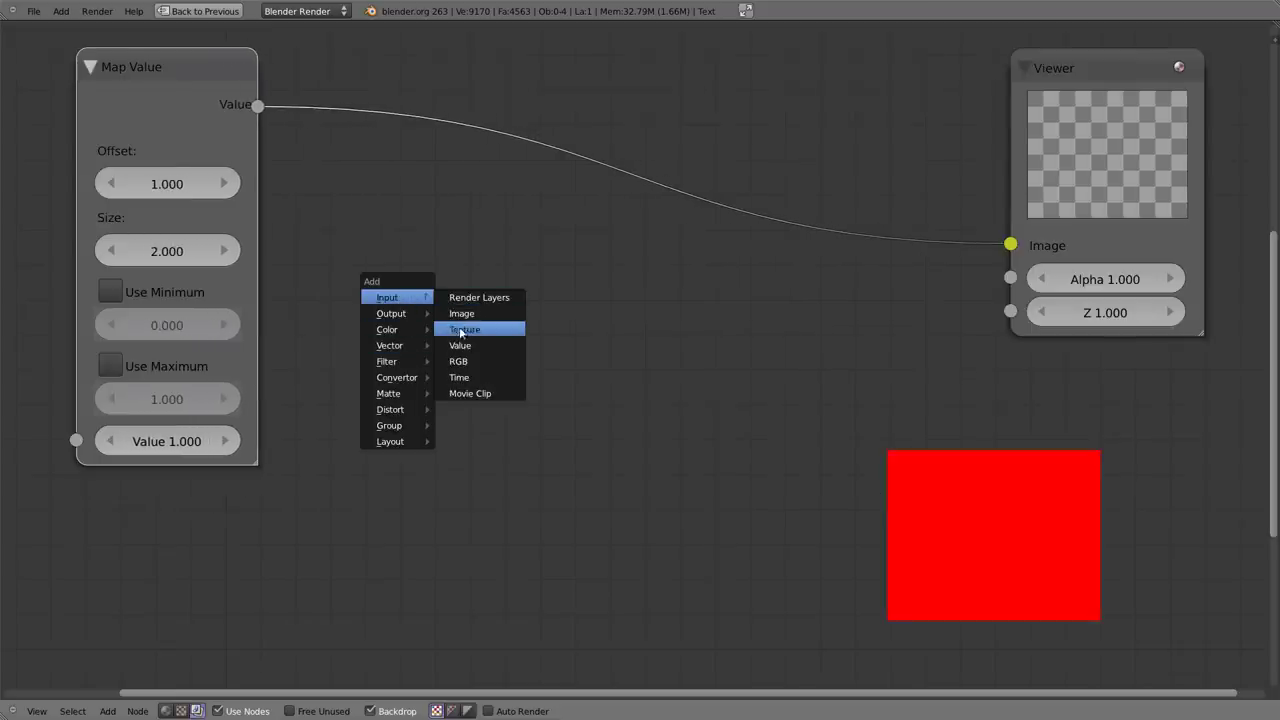
Step: Add a Time input node between the others and enlarge it
click(477, 380)
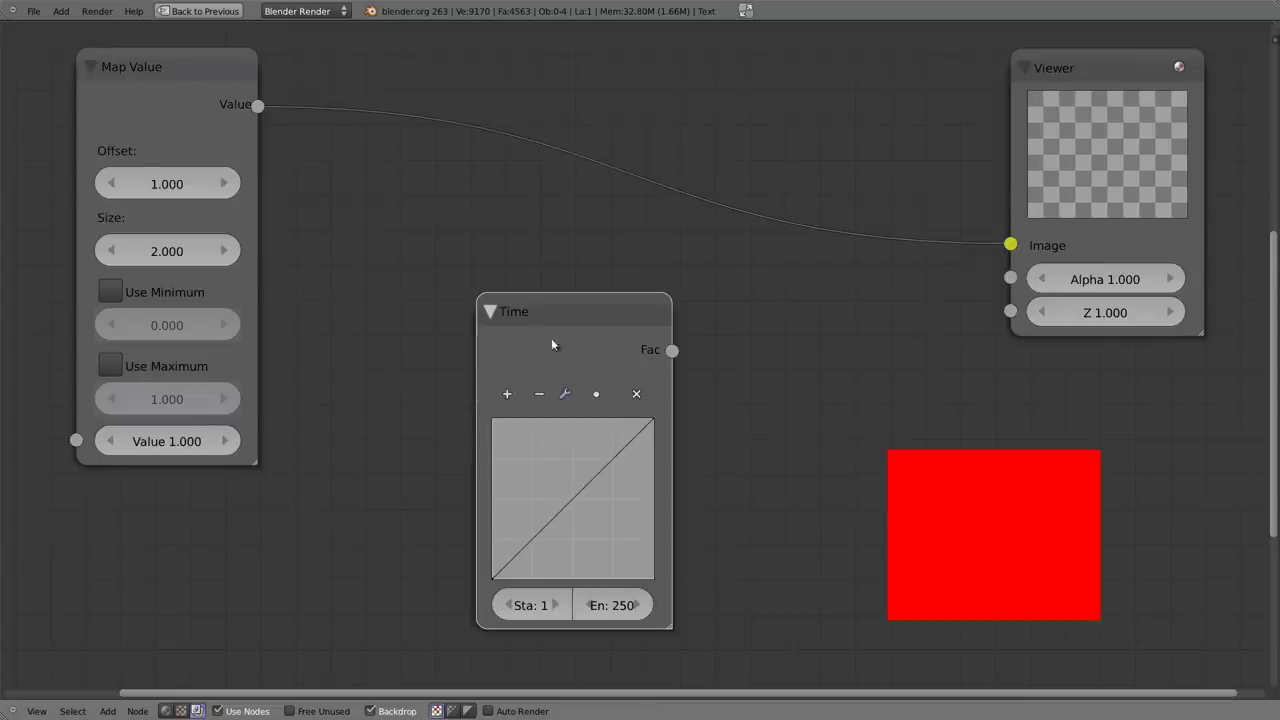
click(436, 192)
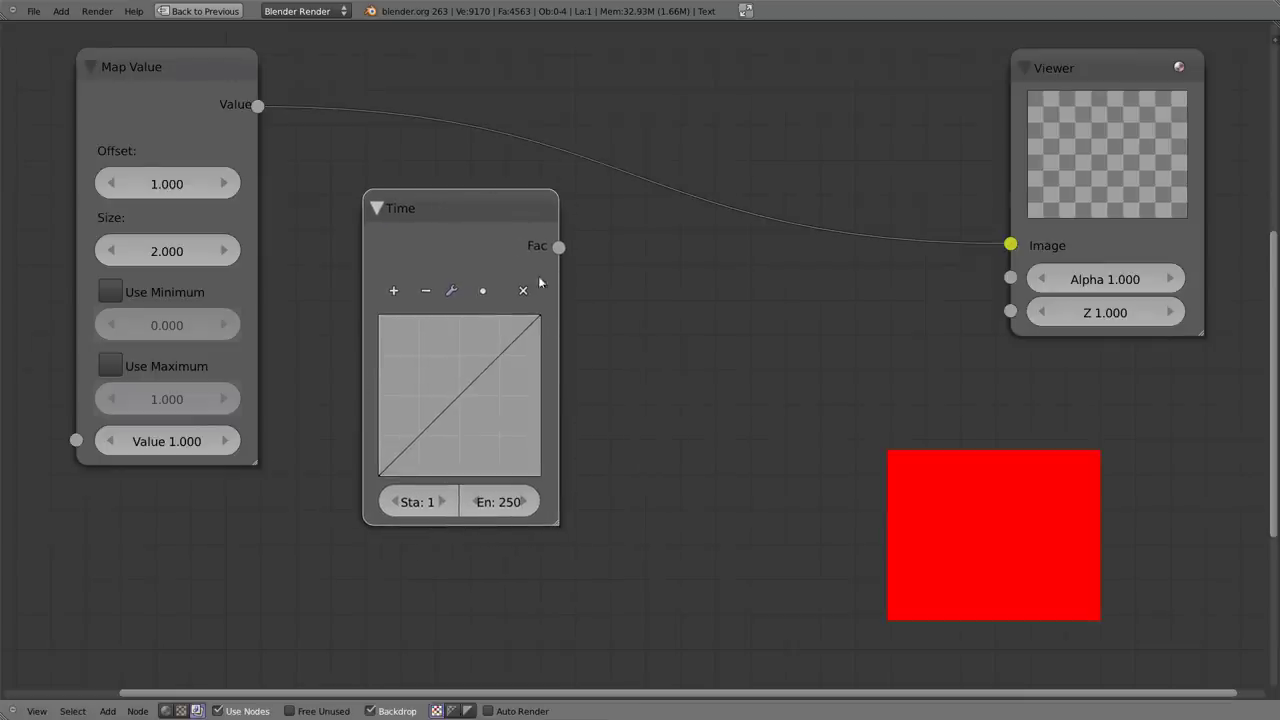
drag(557, 522, 600, 565)
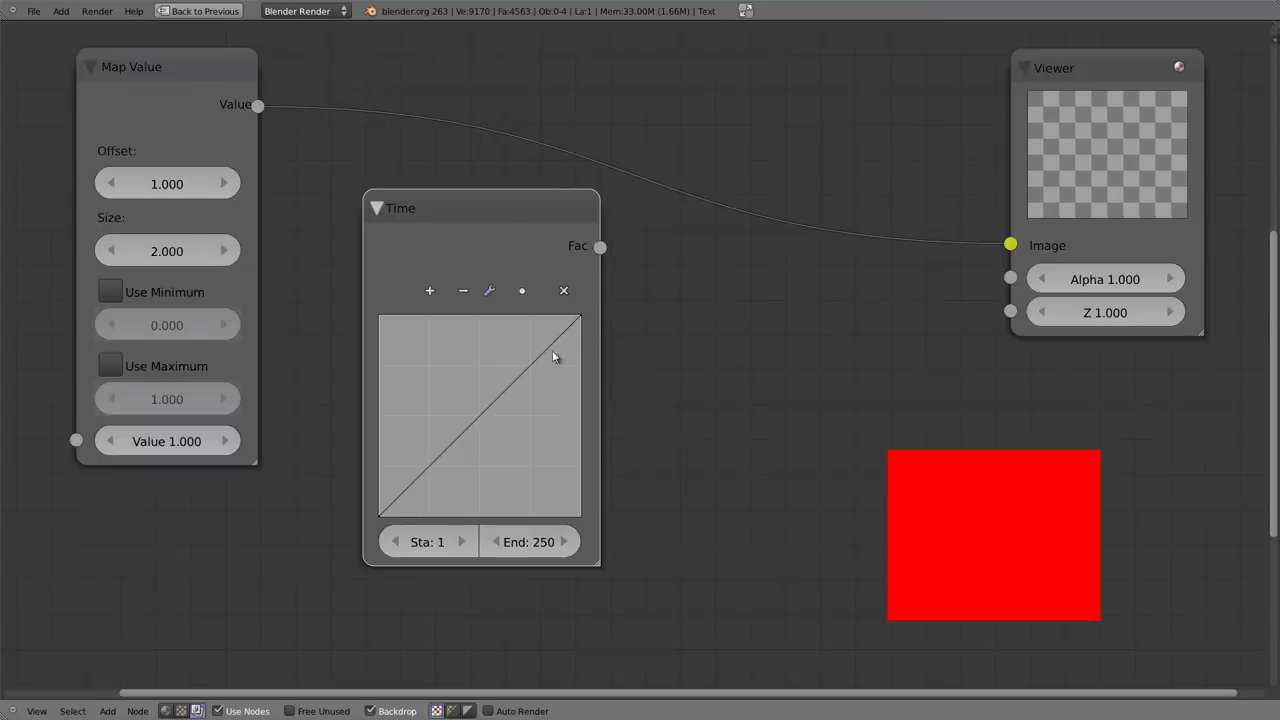
drag(493, 214, 452, 212)
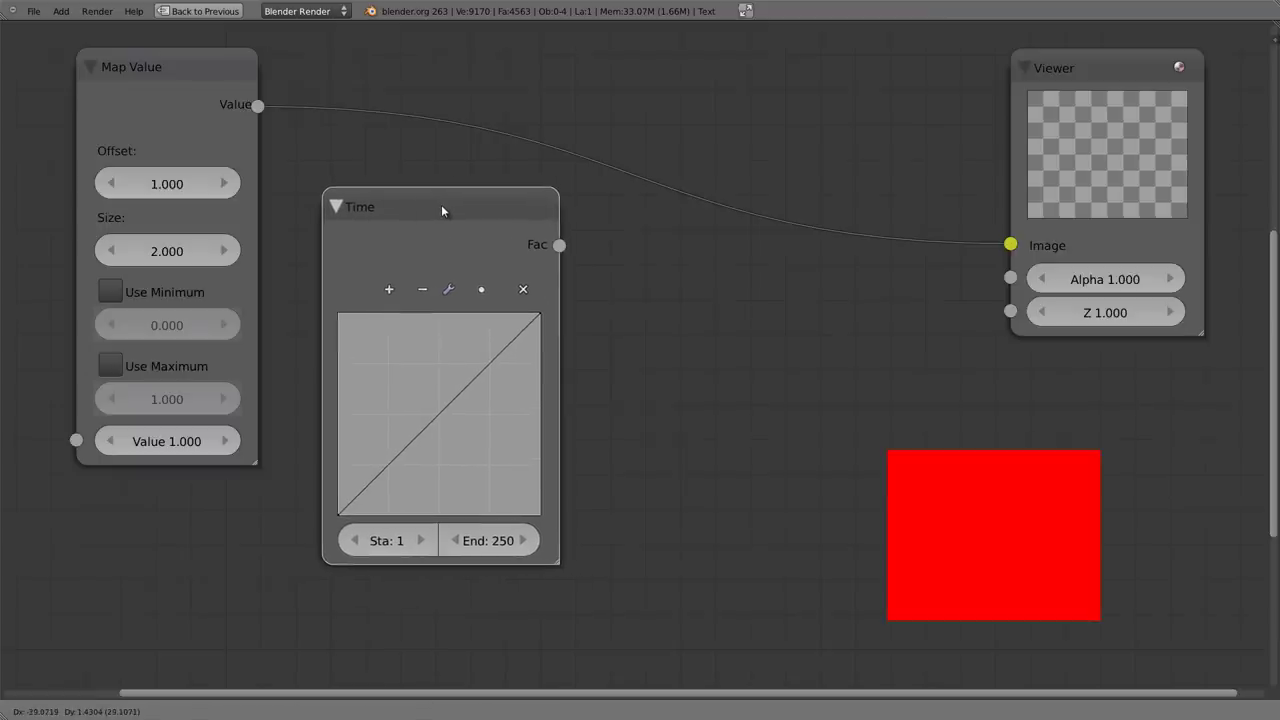
Step: Link the Time node's Fac output into Map Value's Value input
drag(257, 106, 855, 130)
drag(559, 245, 652, 463)
drag(485, 212, 263, 113)
drag(750, 104, 571, 104)
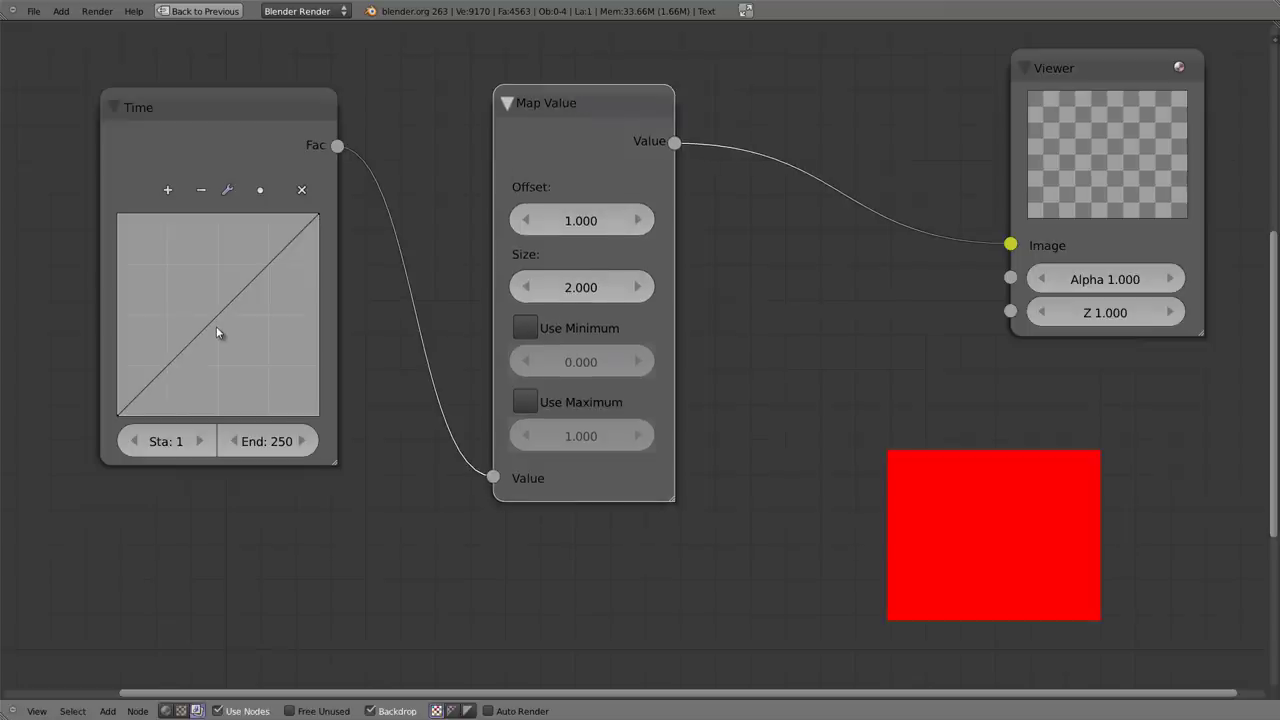
Step: Reset Map Value to Size 1.000 and Offset 0.000, then restore the normal layout
click(577, 287)
text(1)
key(Return)
click(586, 223)
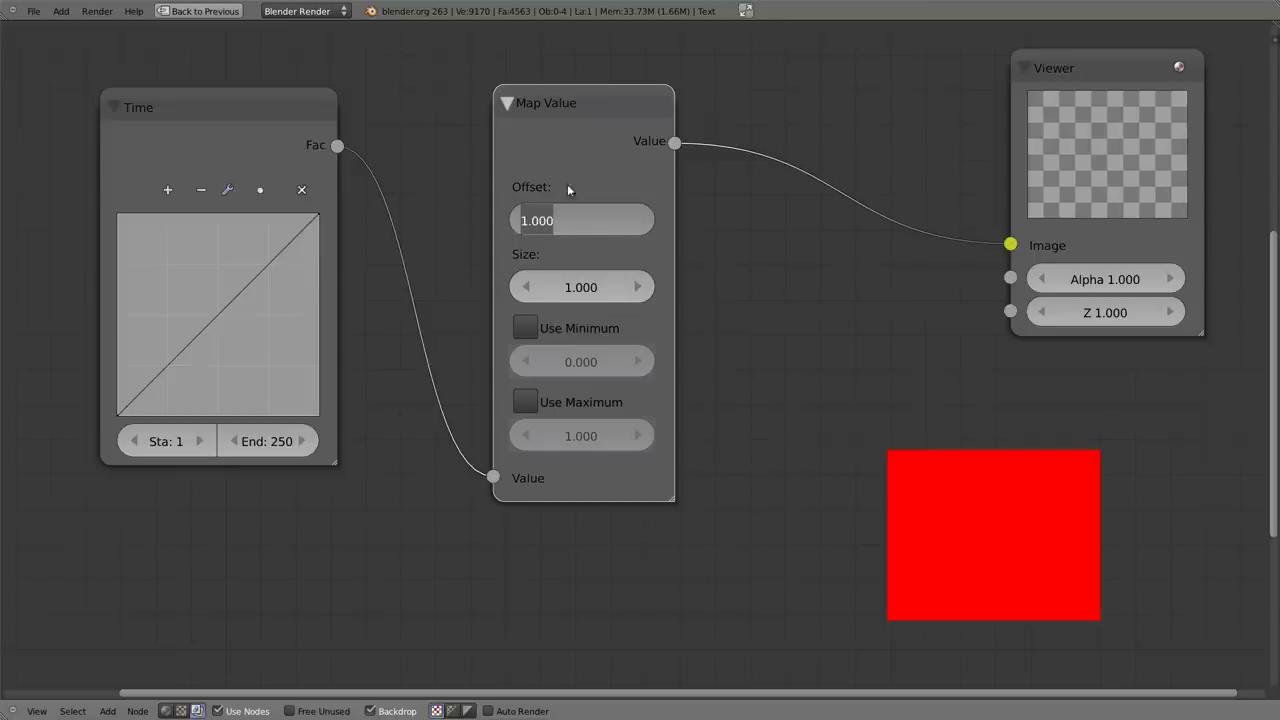
key(Escape)
click(579, 222)
text(0)
key(Return)
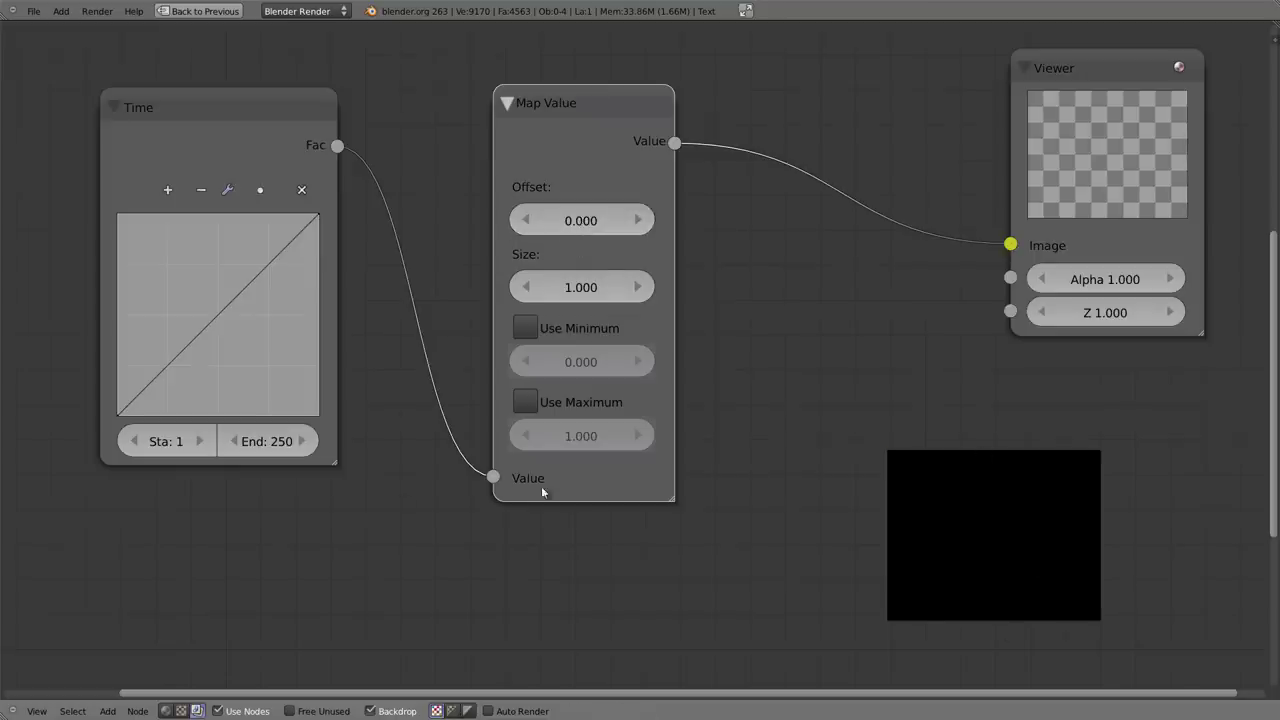
key(ctrl+Up)
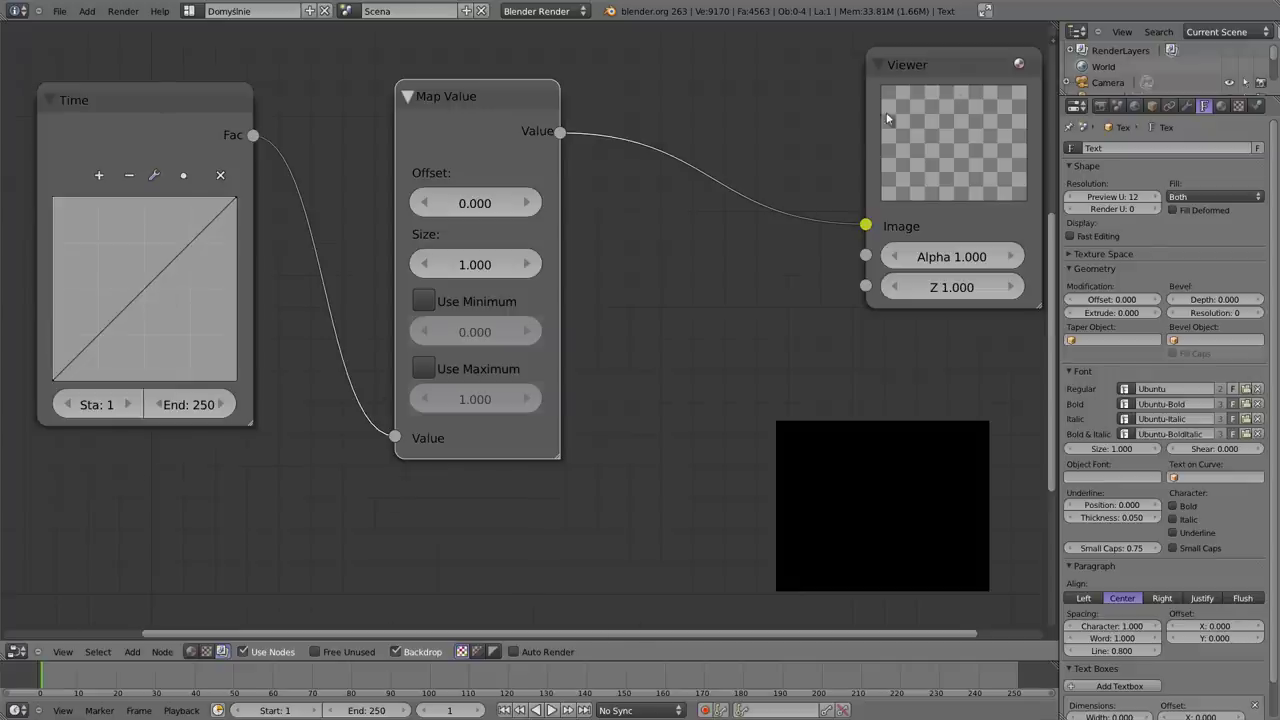
Step: Tidy the Time, Map Value and Viewer node positions and advance to frame 9
drag(950, 67, 915, 76)
drag(492, 92, 518, 72)
mouse_move(135, 87)
mouse_down()
mouse_move(141, 62)
mouse_move(126, 63)
mouse_move(160, 61)
mouse_up()
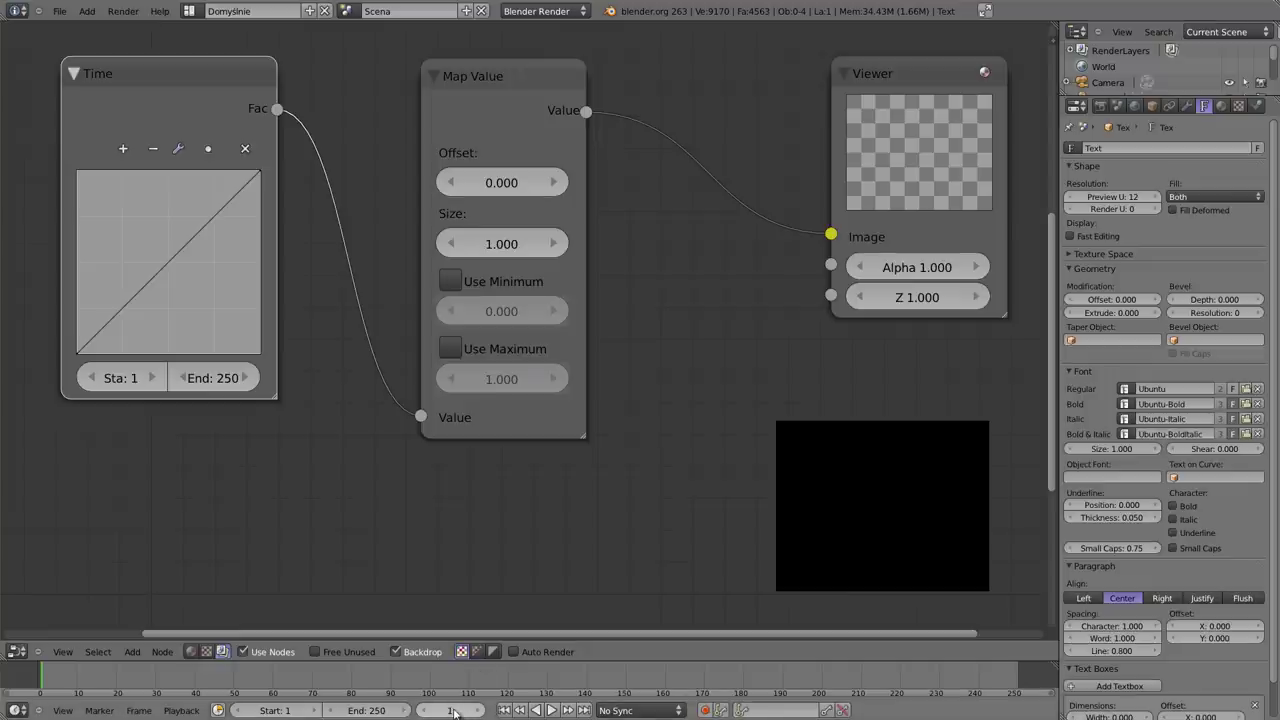
drag(485, 713, 490, 713)
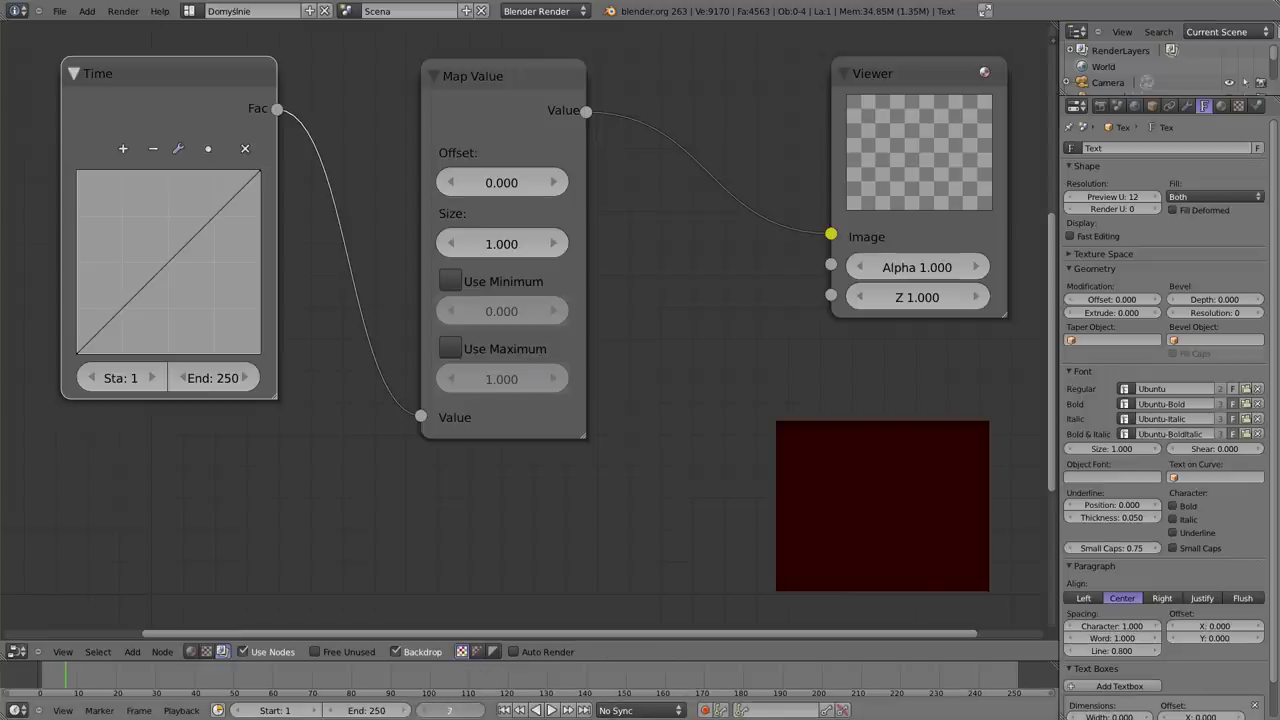
click(480, 713)
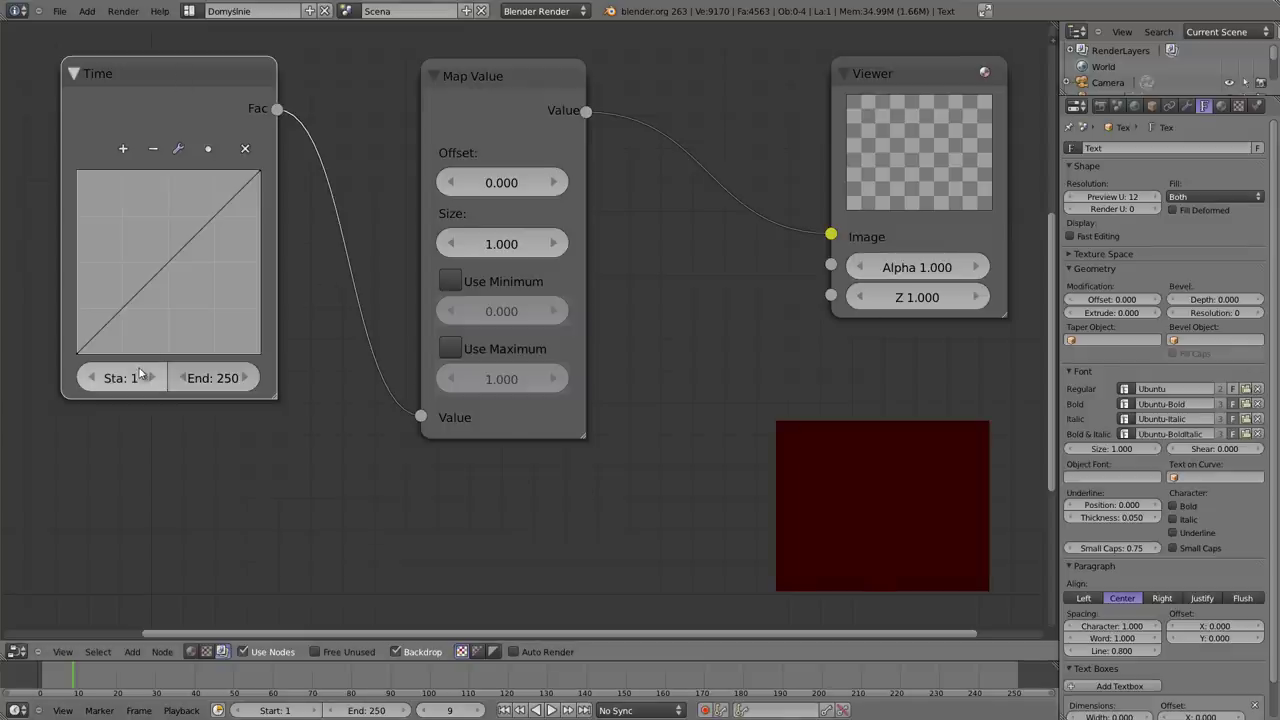
Step: Set the Time node's End frame to 10 and tidy the node layout
drag(268, 404, 292, 428)
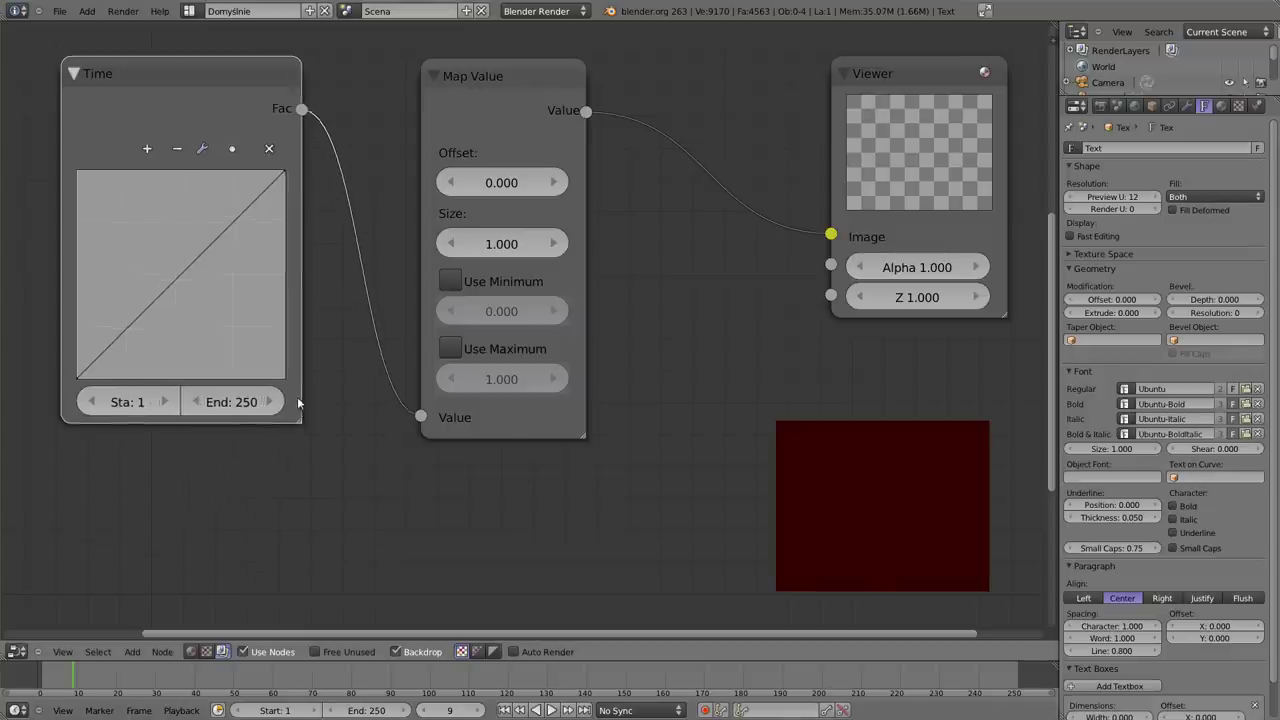
click(239, 402)
text(10)
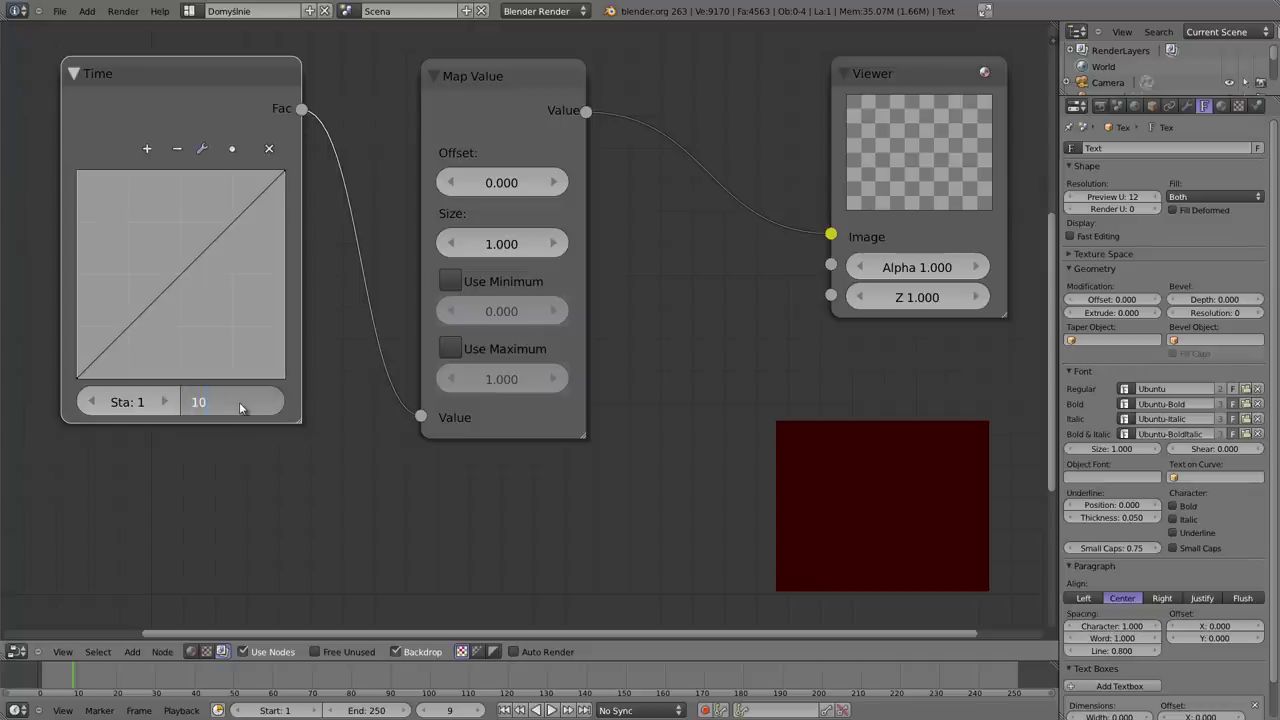
key(Return)
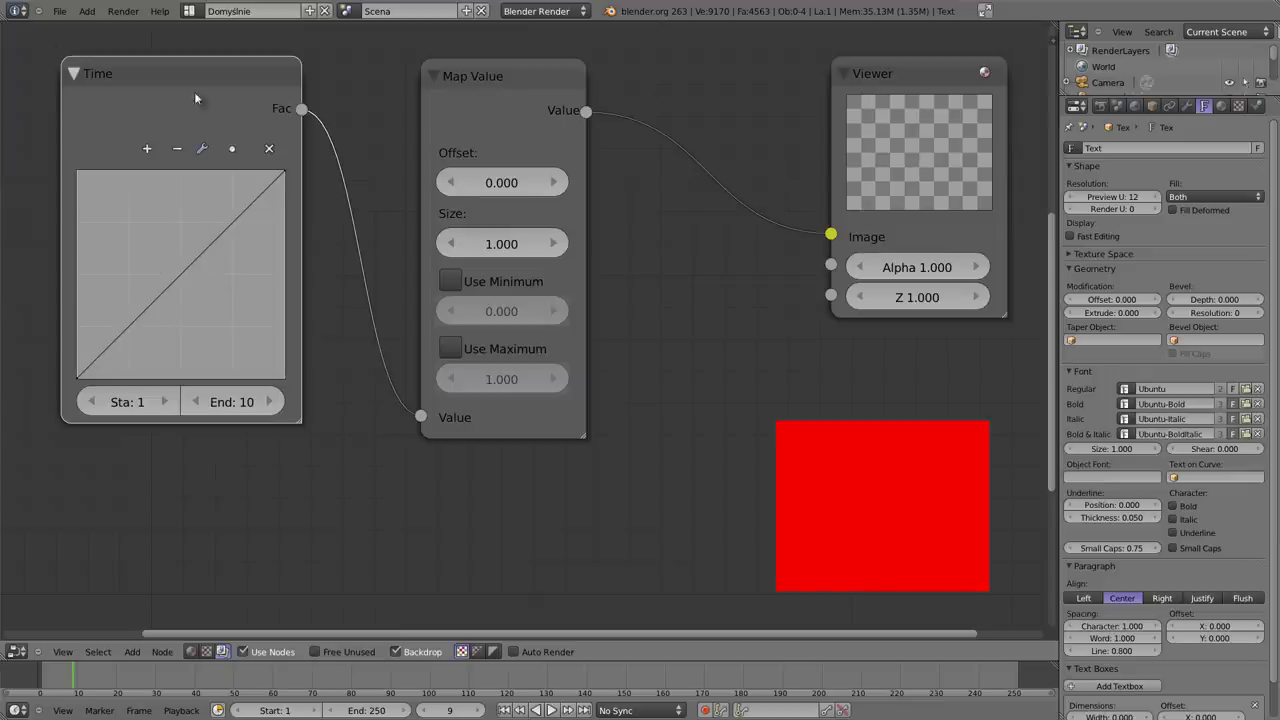
drag(193, 62, 190, 62)
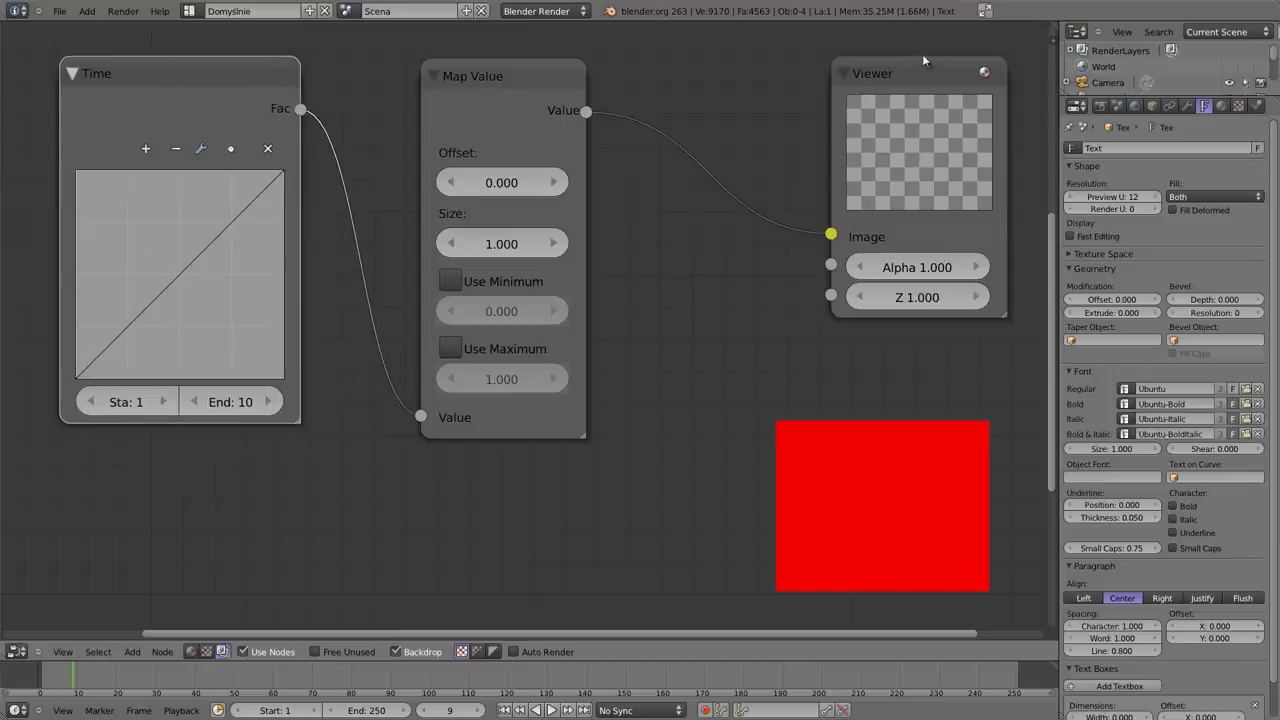
drag(922, 57, 914, 54)
drag(500, 73, 510, 73)
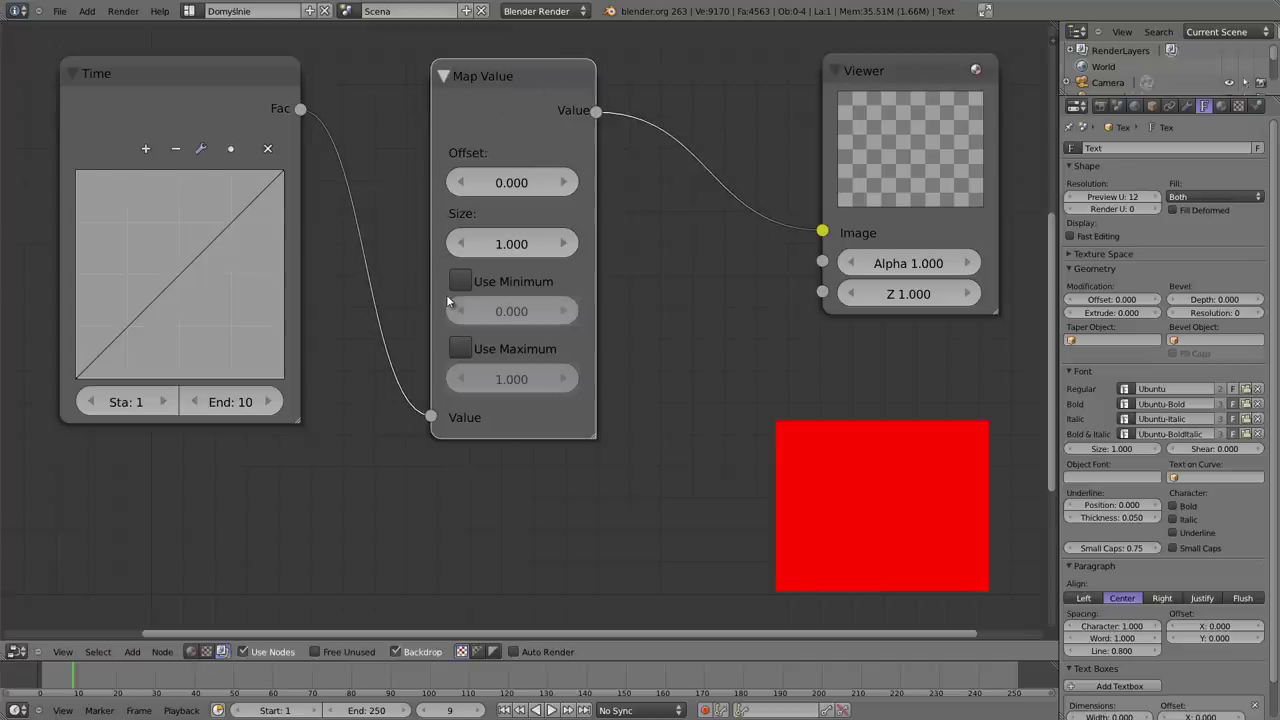
drag(525, 85, 528, 77)
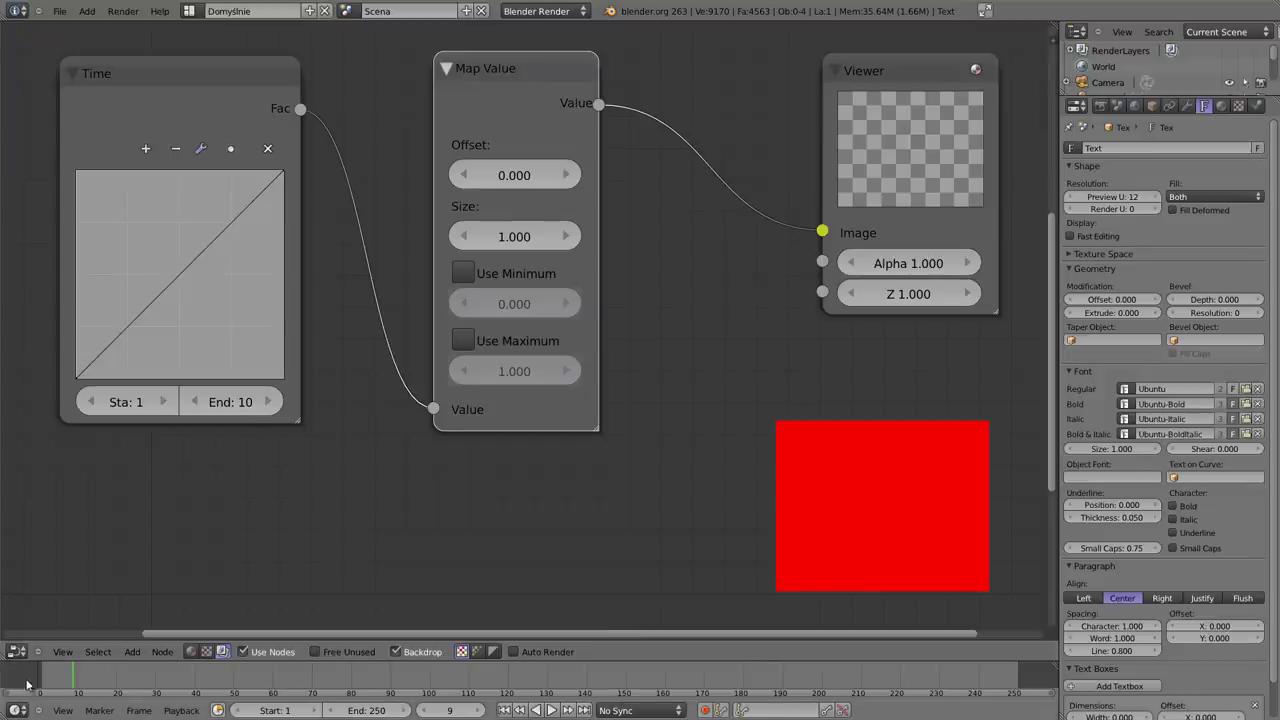
Step: Zoom the timeline to the first frames and step from frame 1 to frame 5
scroll(55, 686, up, 3)
scroll(55, 686, up, 3)
scroll(55, 686, up, 3)
mouse_move(55, 686)
ctrl+middle_down()
mouse_move(249, 682)
mouse_move(239, 677)
ctrl+middle_up()
key(shift+Left)
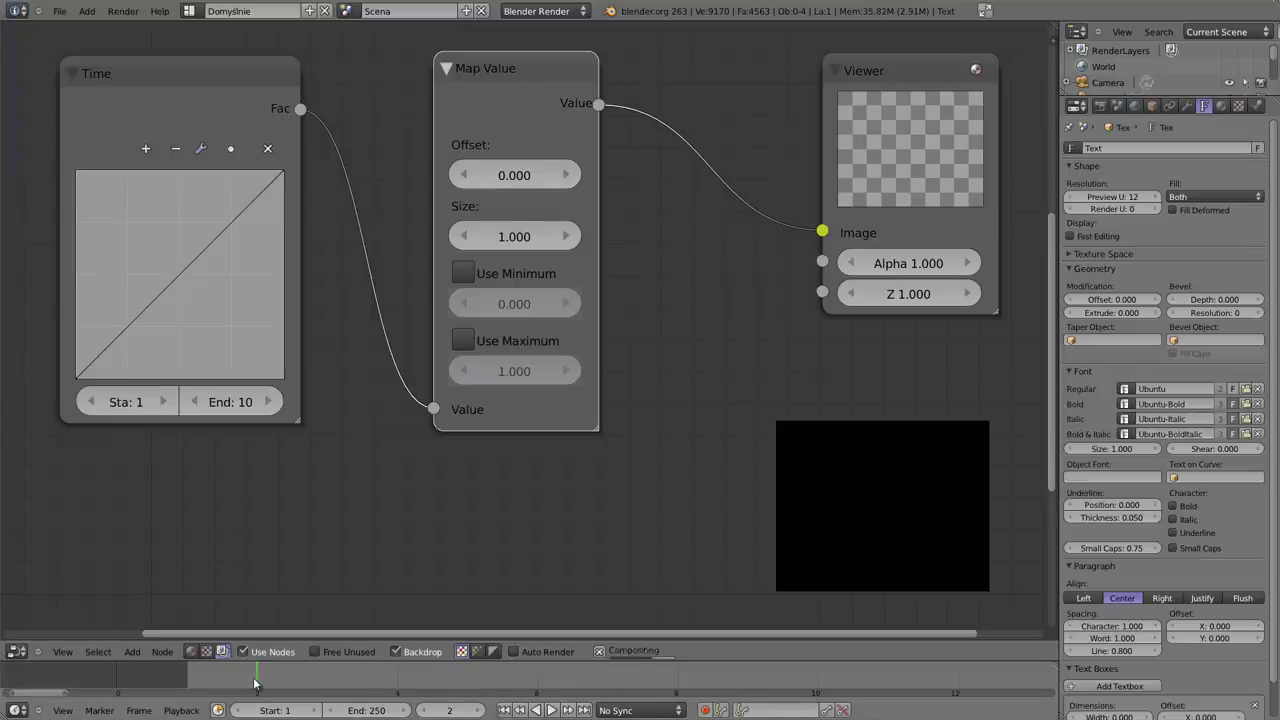
click(258, 676)
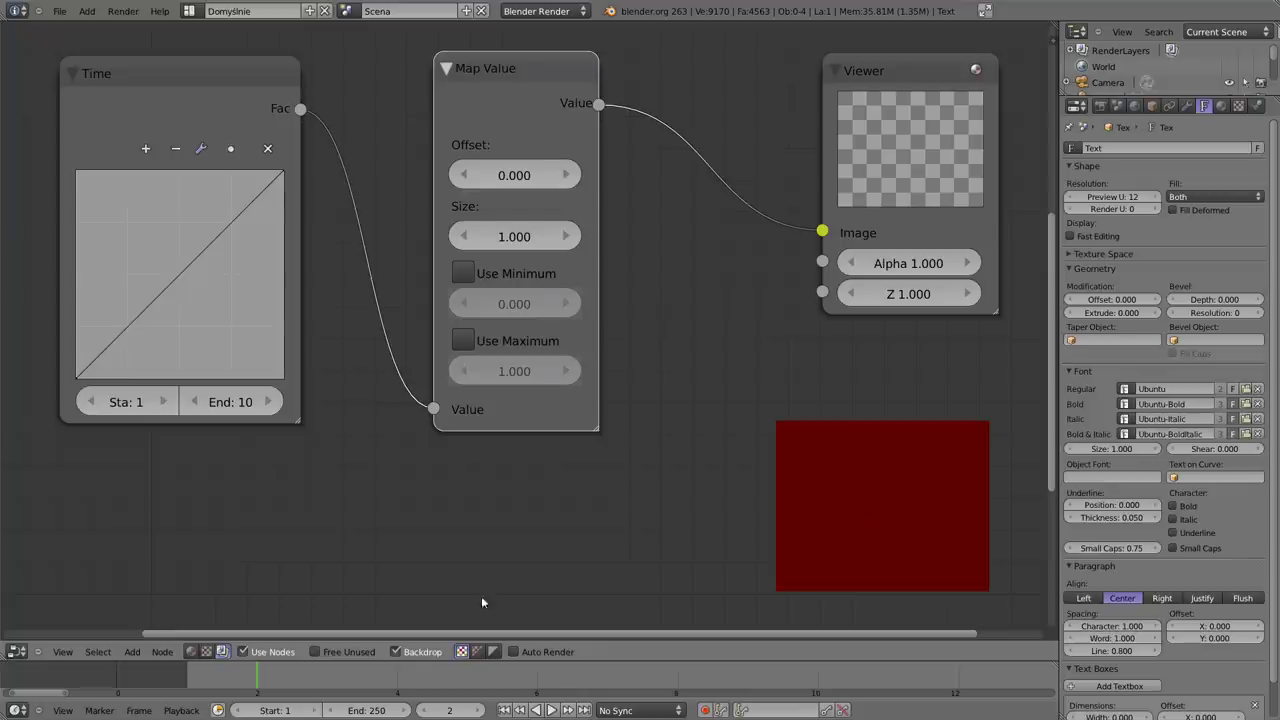
click(327, 680)
click(398, 682)
click(468, 680)
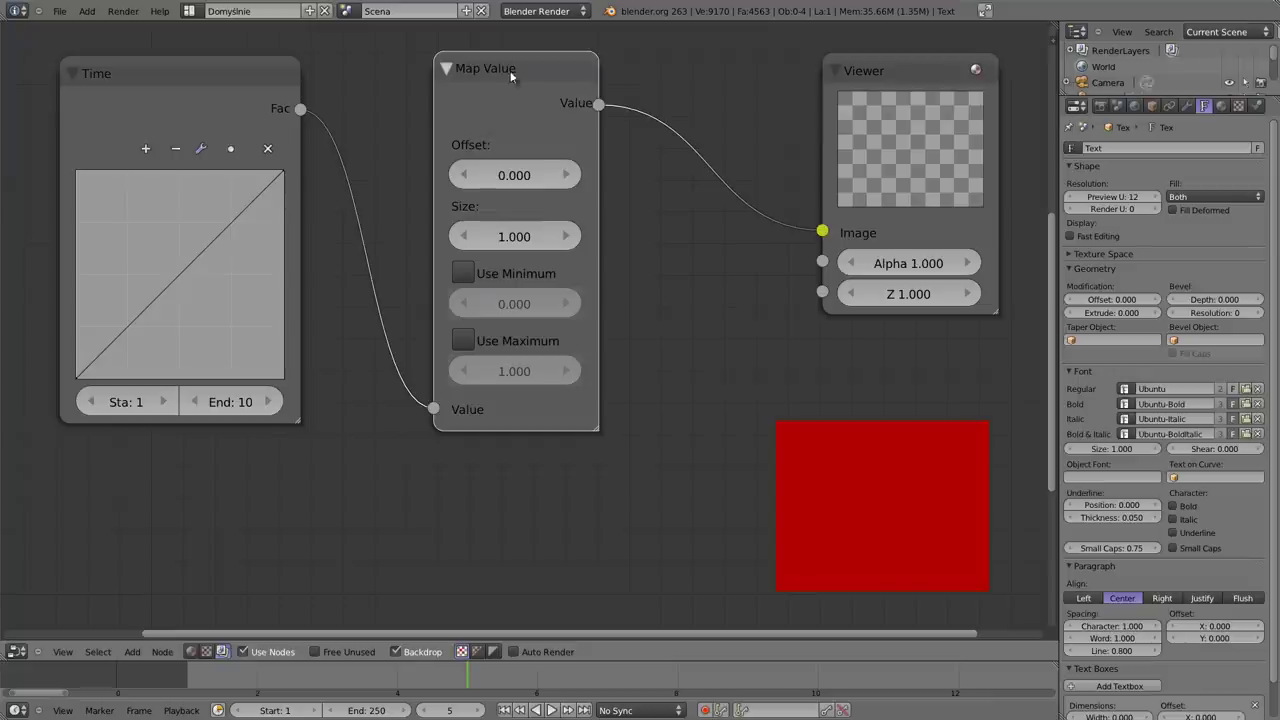
drag(521, 80, 539, 80)
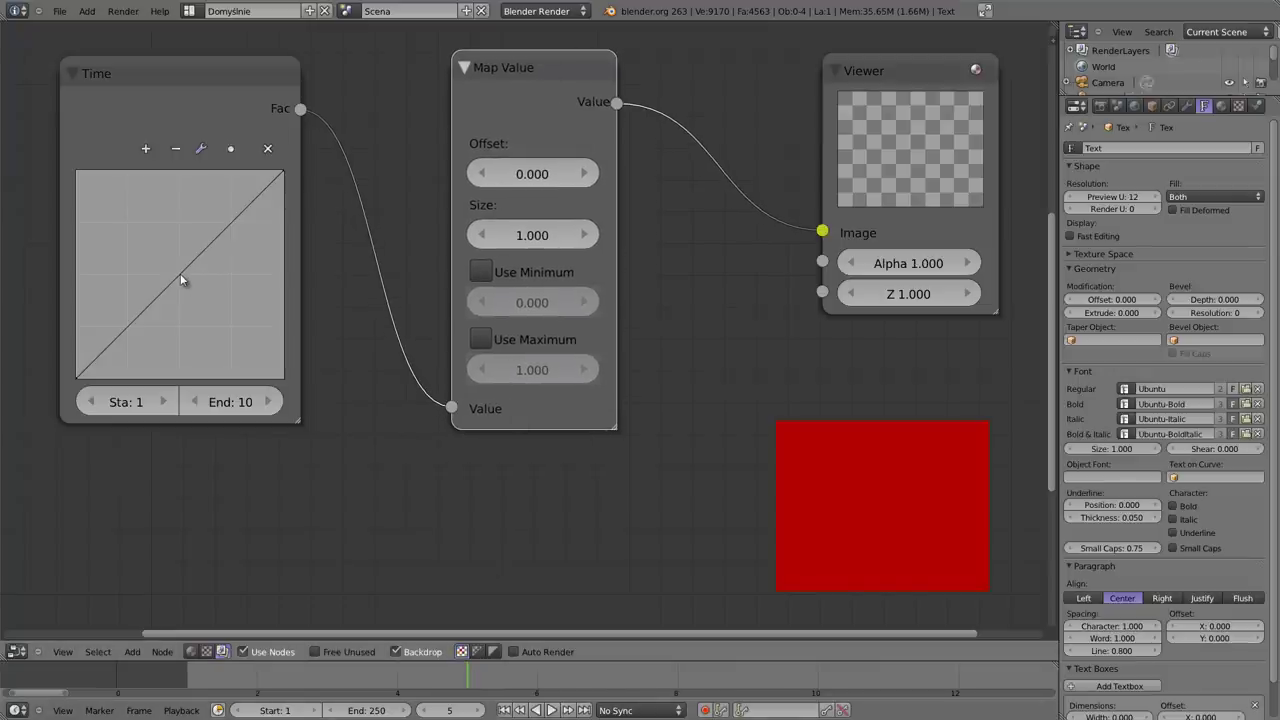
Step: Set Map Value Size to 2.000 and compare the backdrop at frames 6, 10, 5 and 6
click(528, 682)
click(532, 235)
text(2)
key(Return)
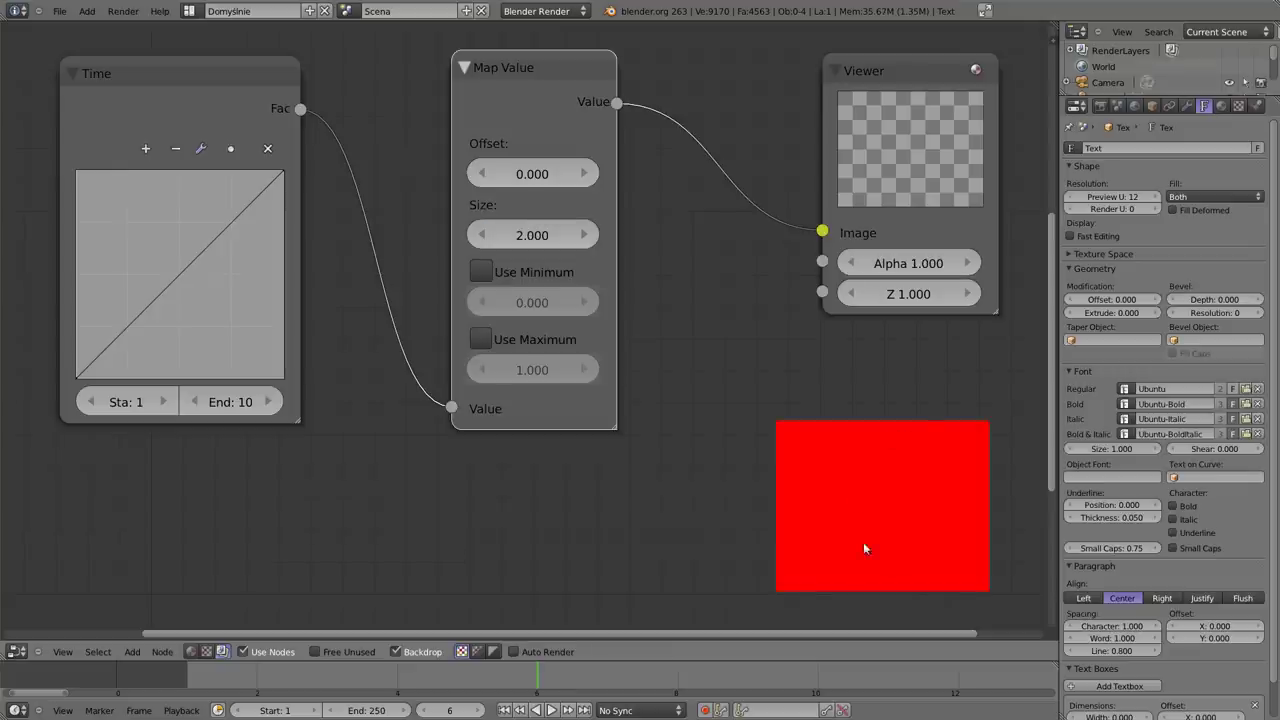
click(818, 680)
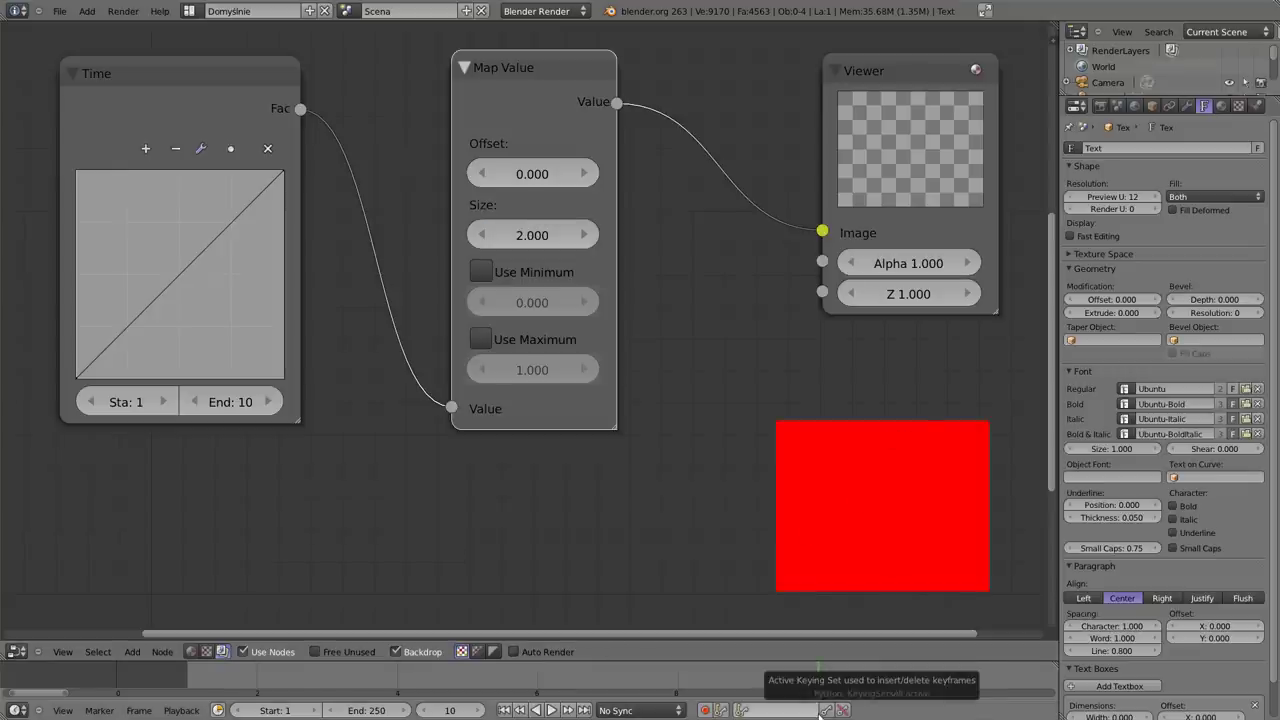
click(494, 678)
click(530, 680)
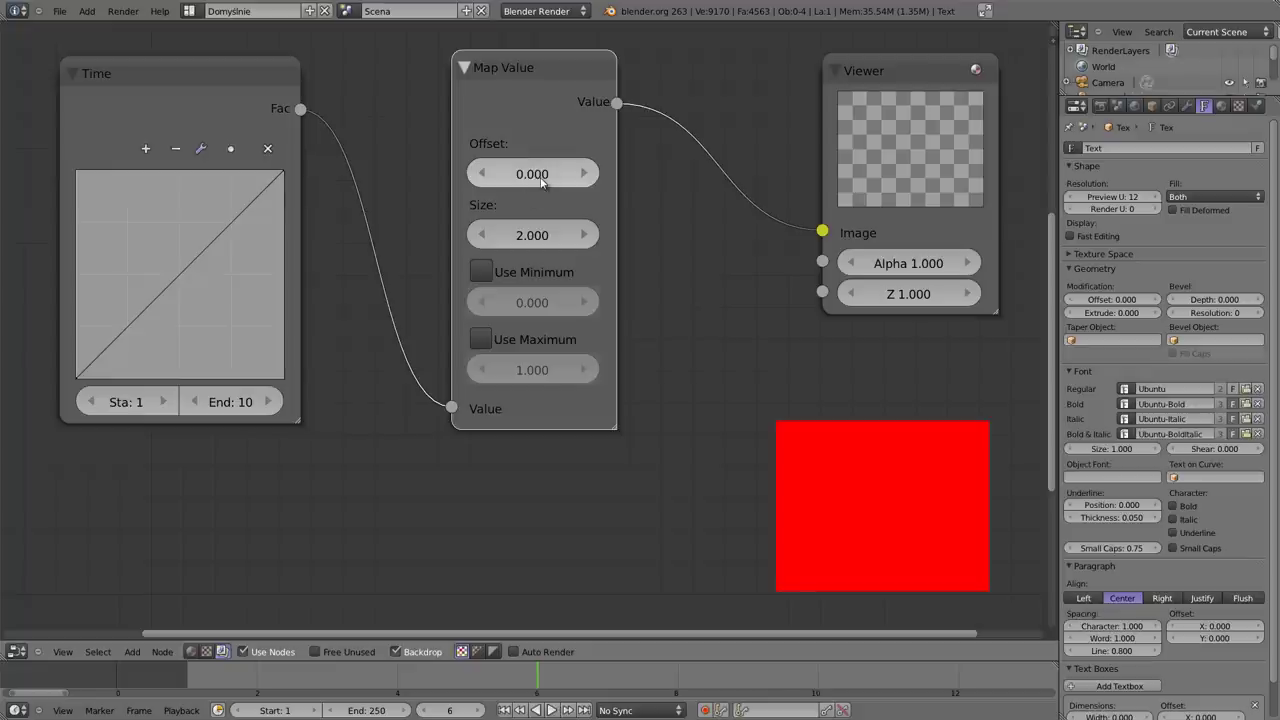
Step: Lower the Map Value Offset step by step to -1.000
click(487, 175)
click(487, 175)
click(487, 175)
click(487, 175)
click(487, 175)
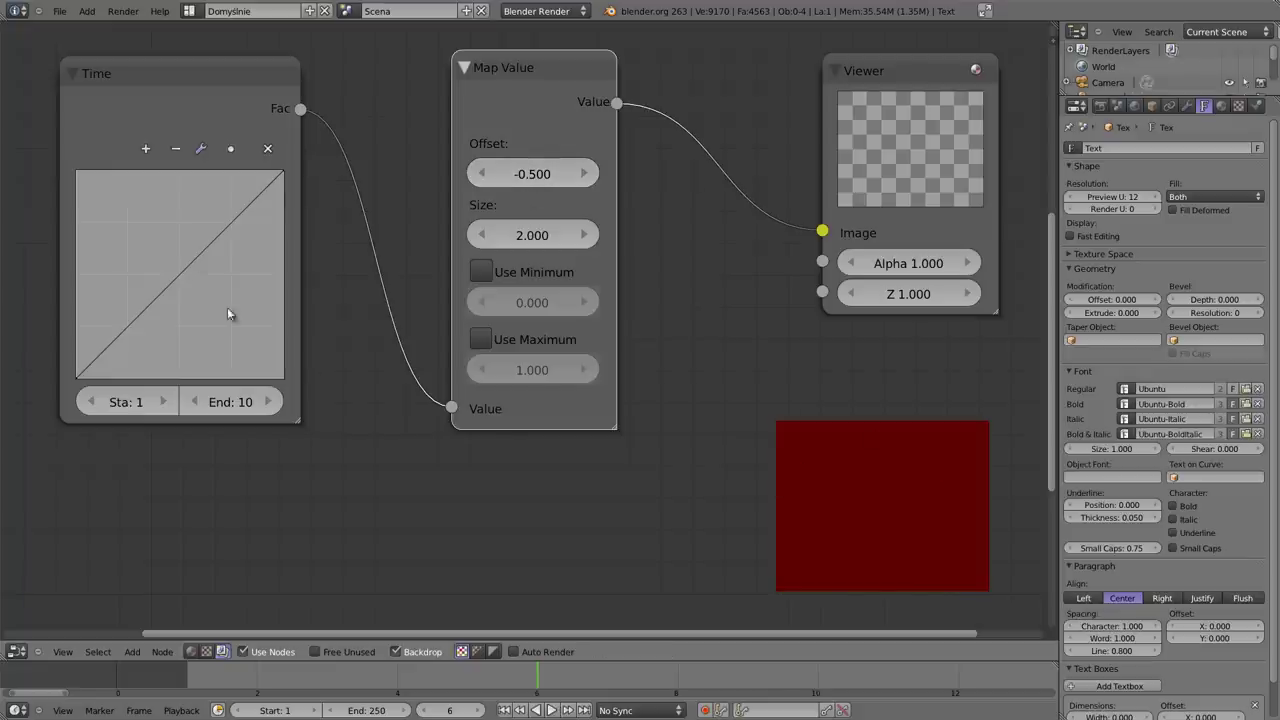
click(482, 175)
click(482, 175)
click(482, 175)
click(482, 175)
click(482, 175)
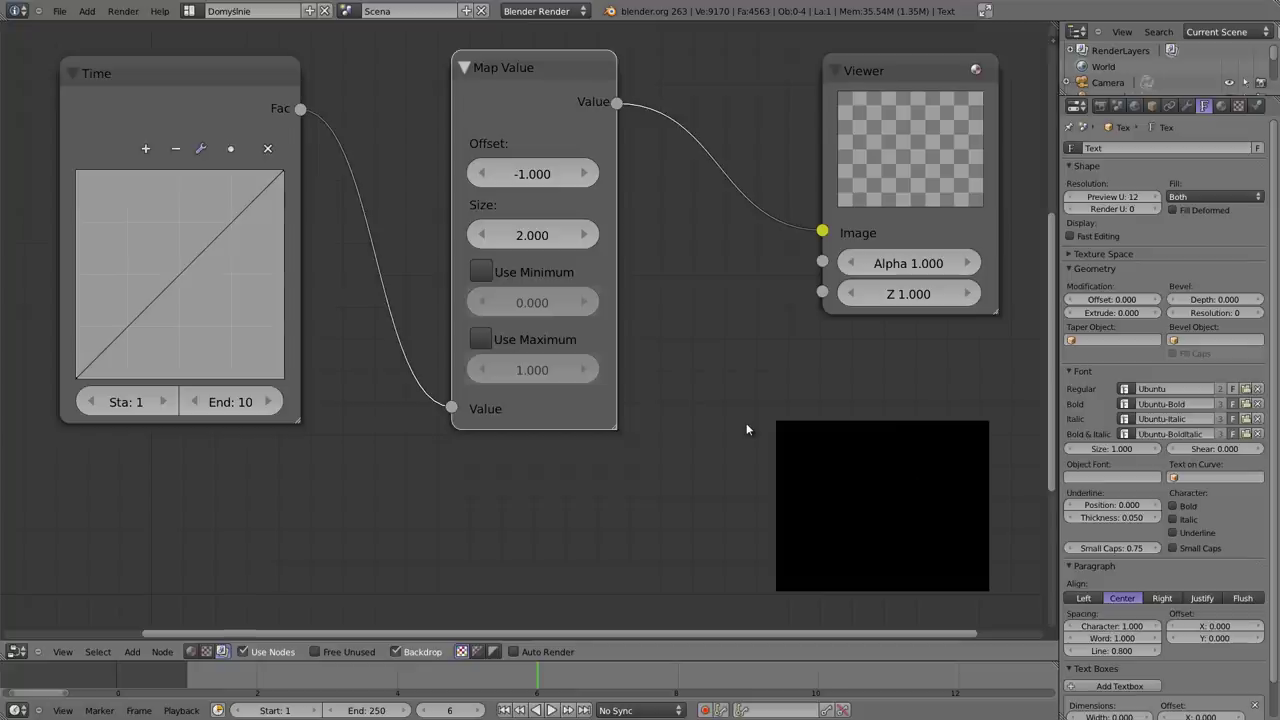
drag(572, 66, 530, 65)
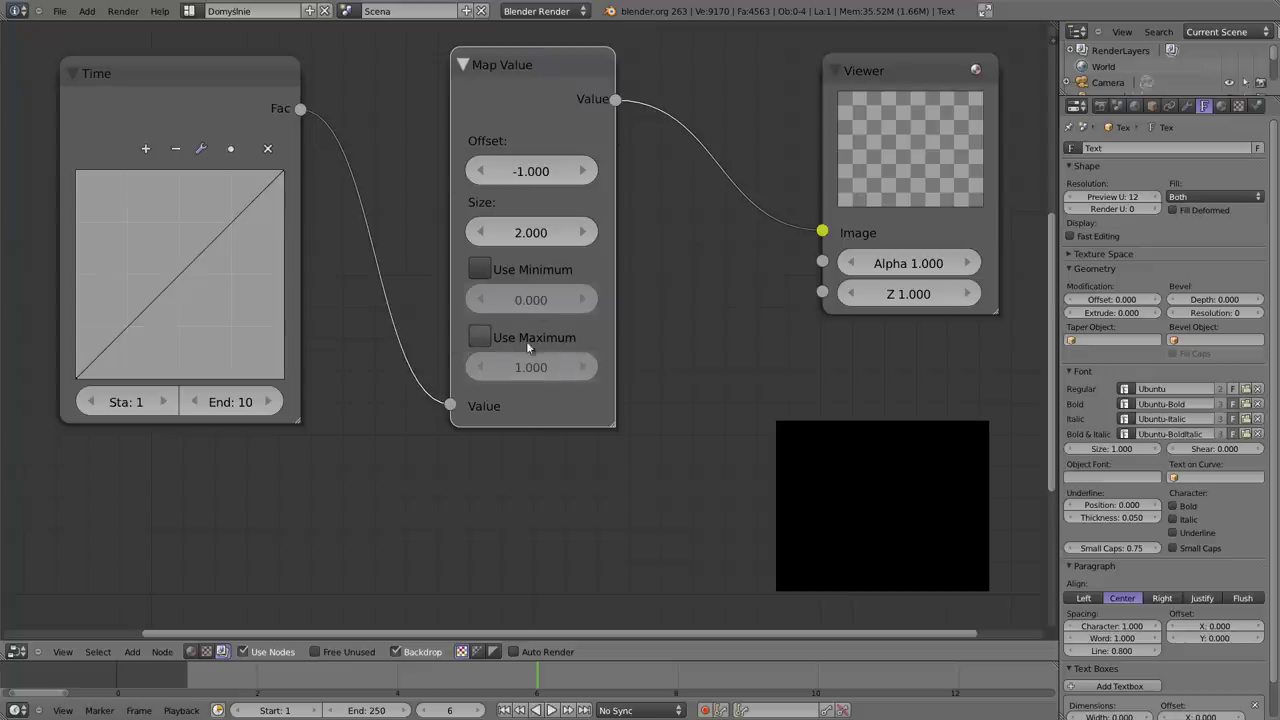
Step: Enable Use Maximum 1.000 and Use Minimum 0.000, widen Map Value, and select the Time node
click(479, 341)
click(481, 268)
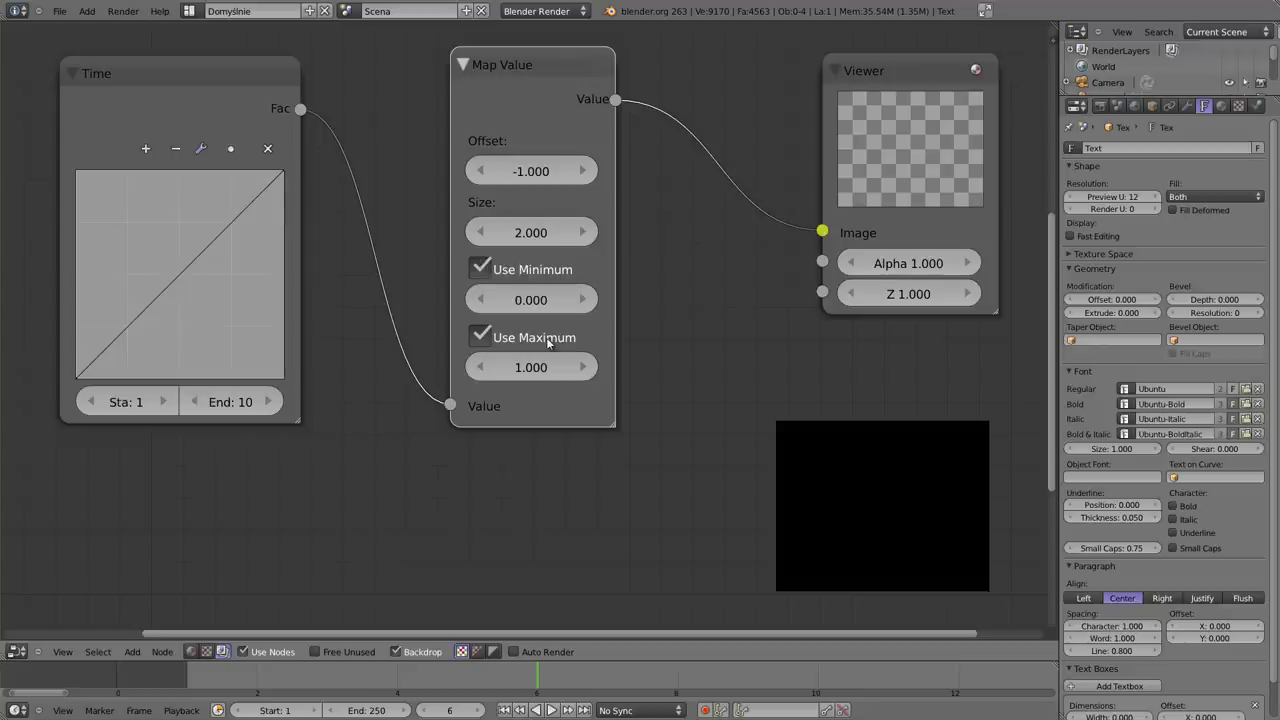
drag(614, 426, 630, 428)
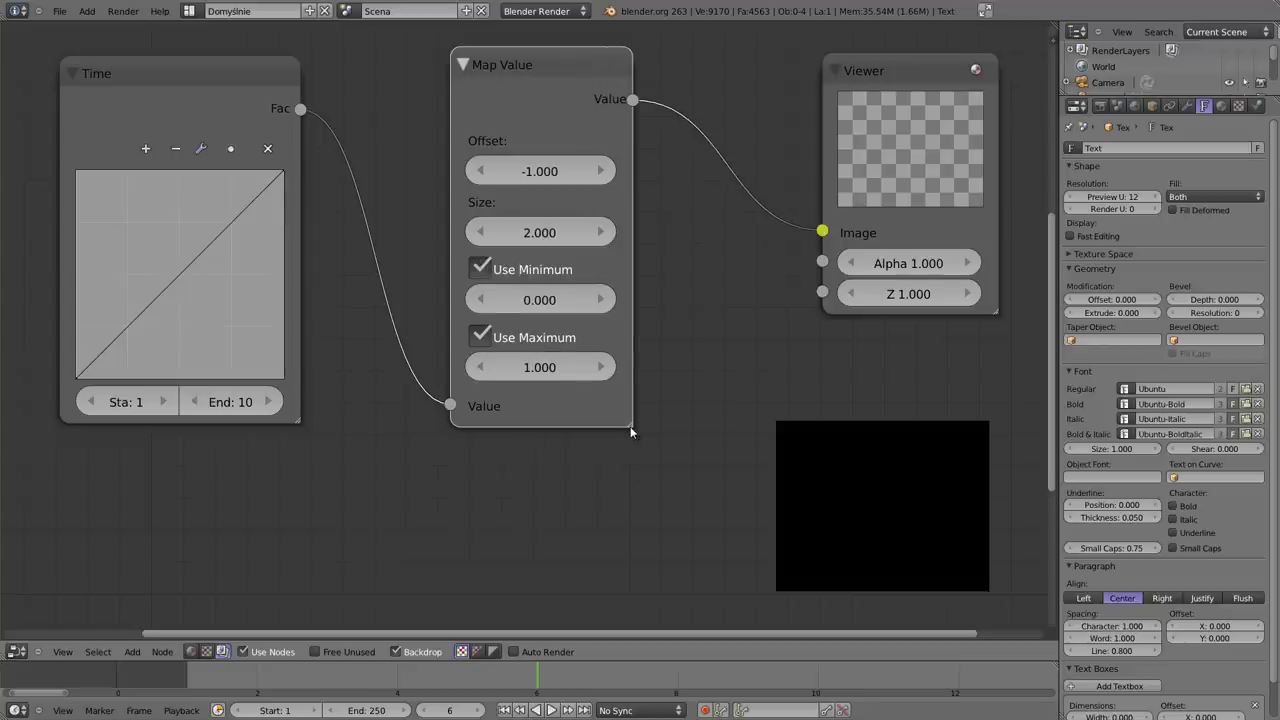
drag(543, 64, 544, 66)
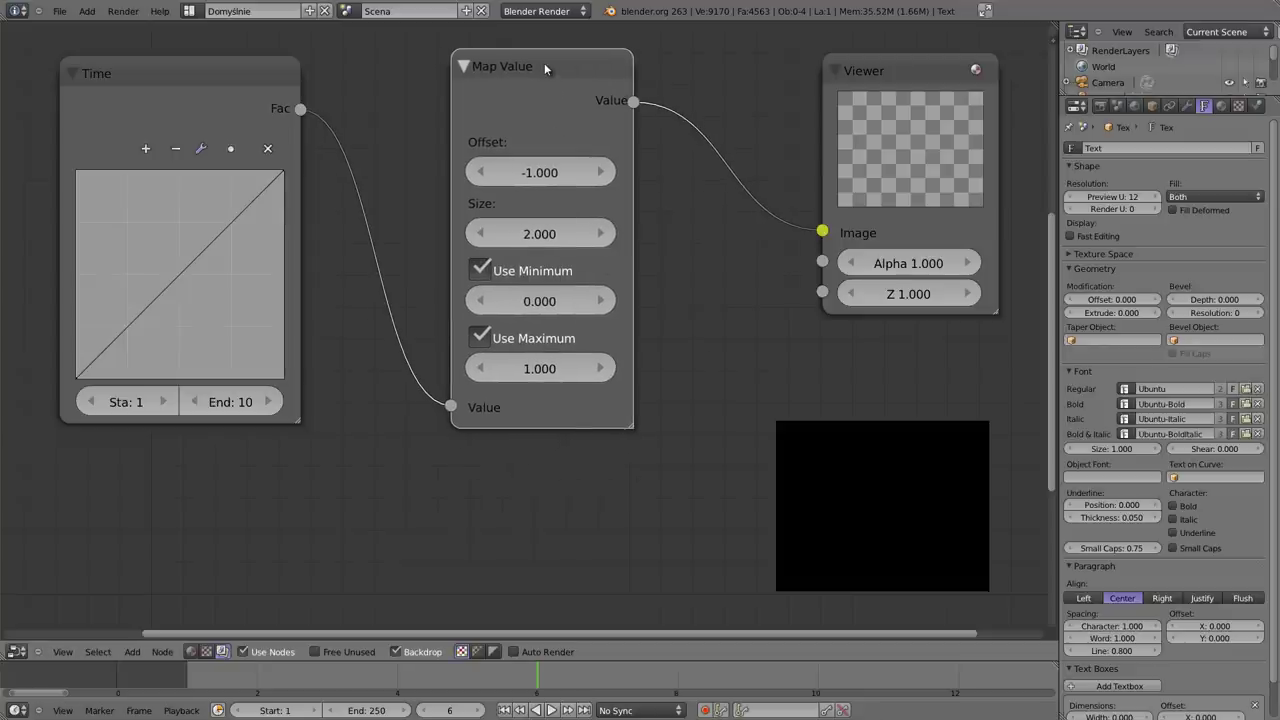
click(191, 72)
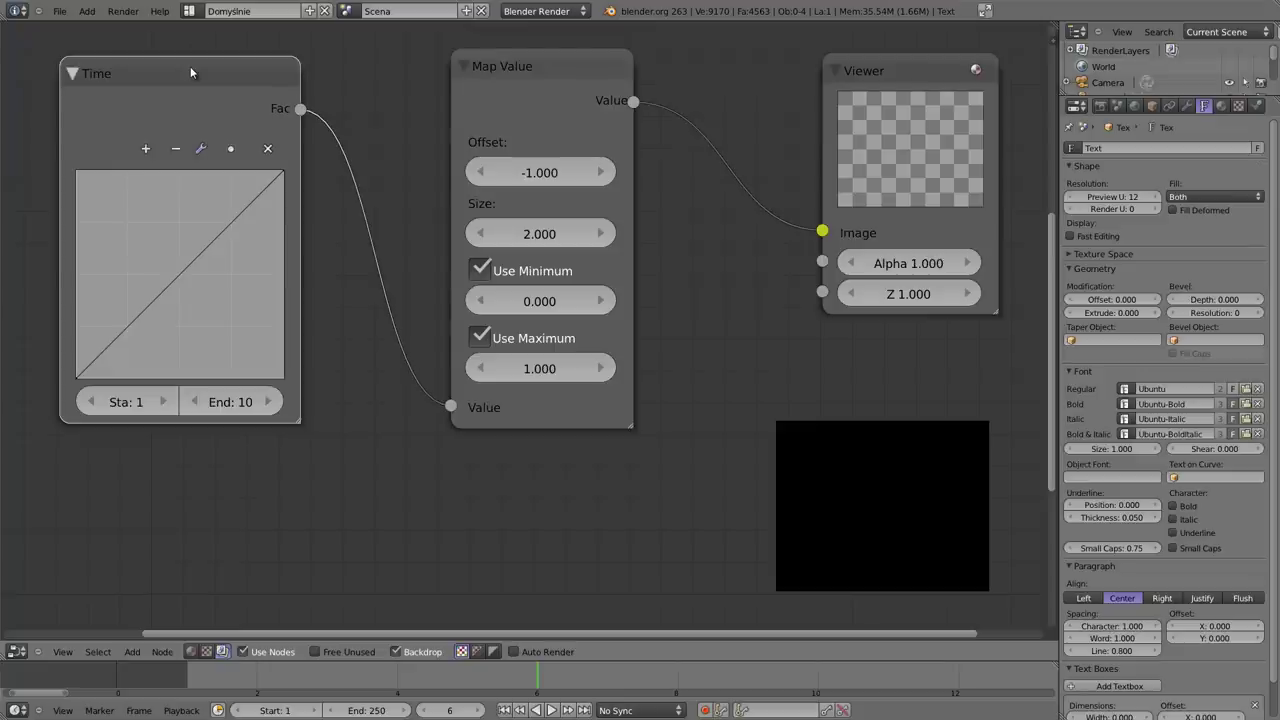
Step: Delete the Time node, shift Map Value right, and add a Translate node
key(x)
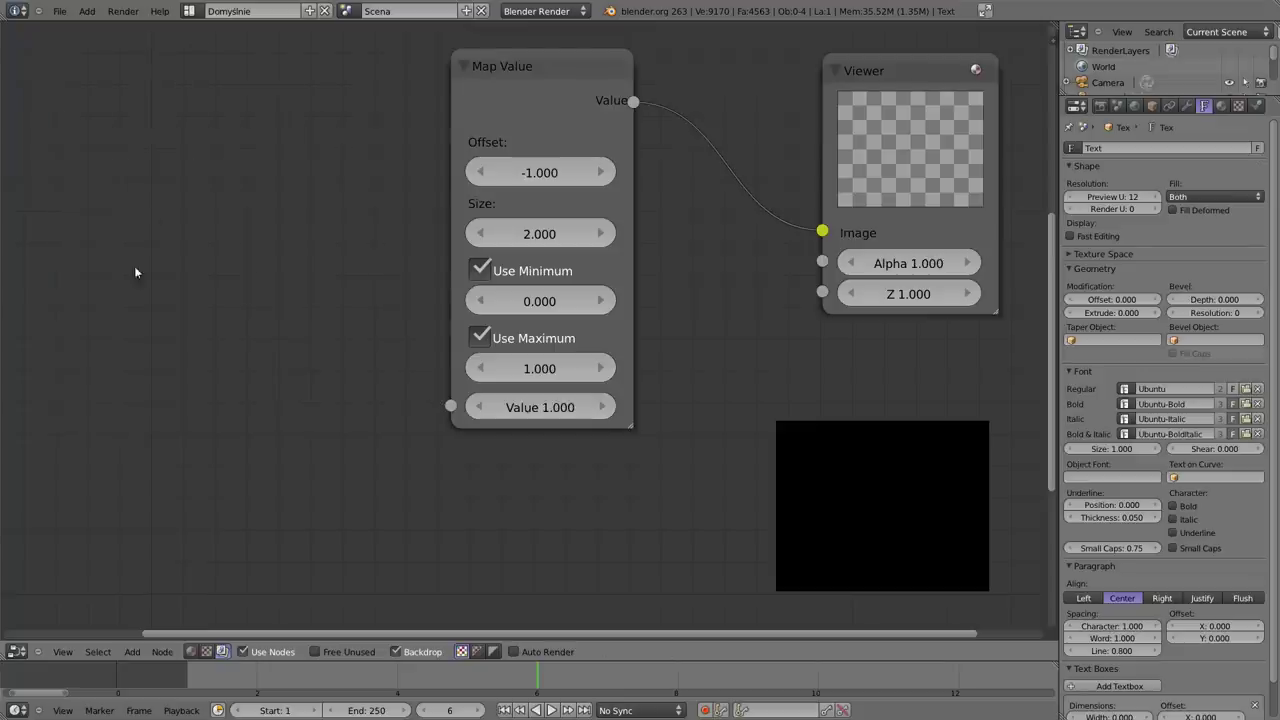
drag(474, 95, 553, 92)
key(shift+a)
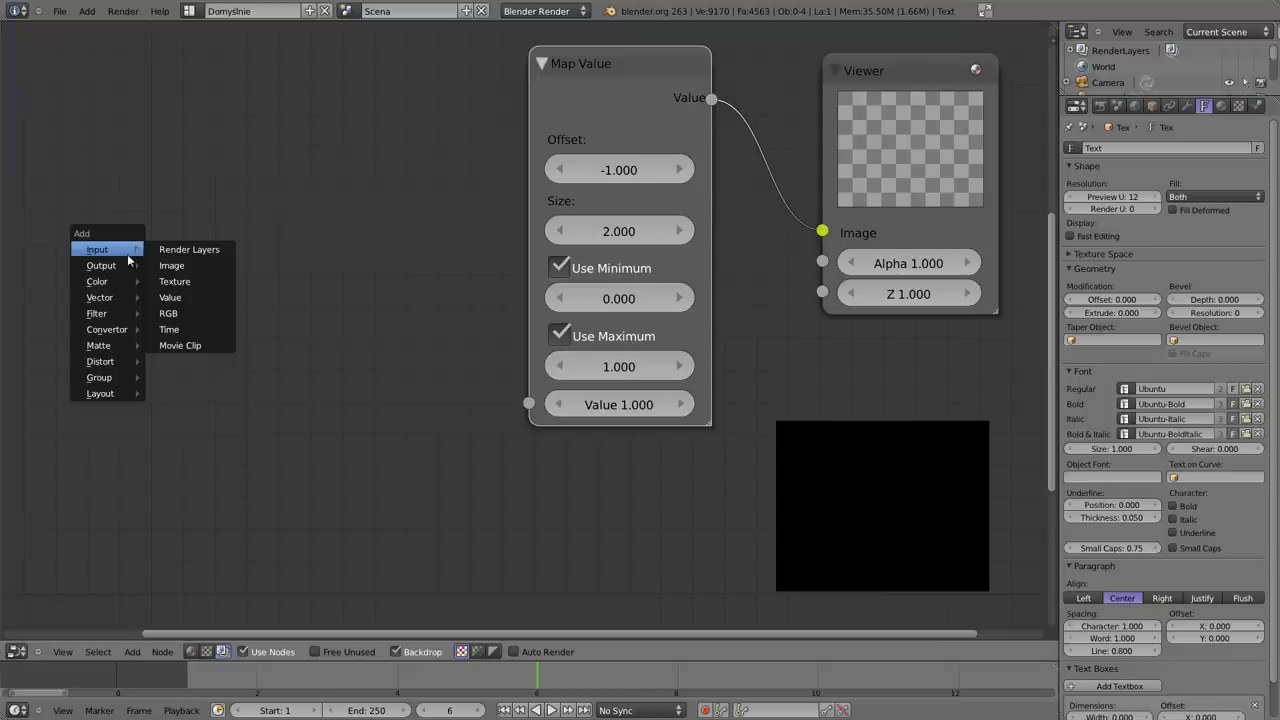
mouse_move(100, 361)
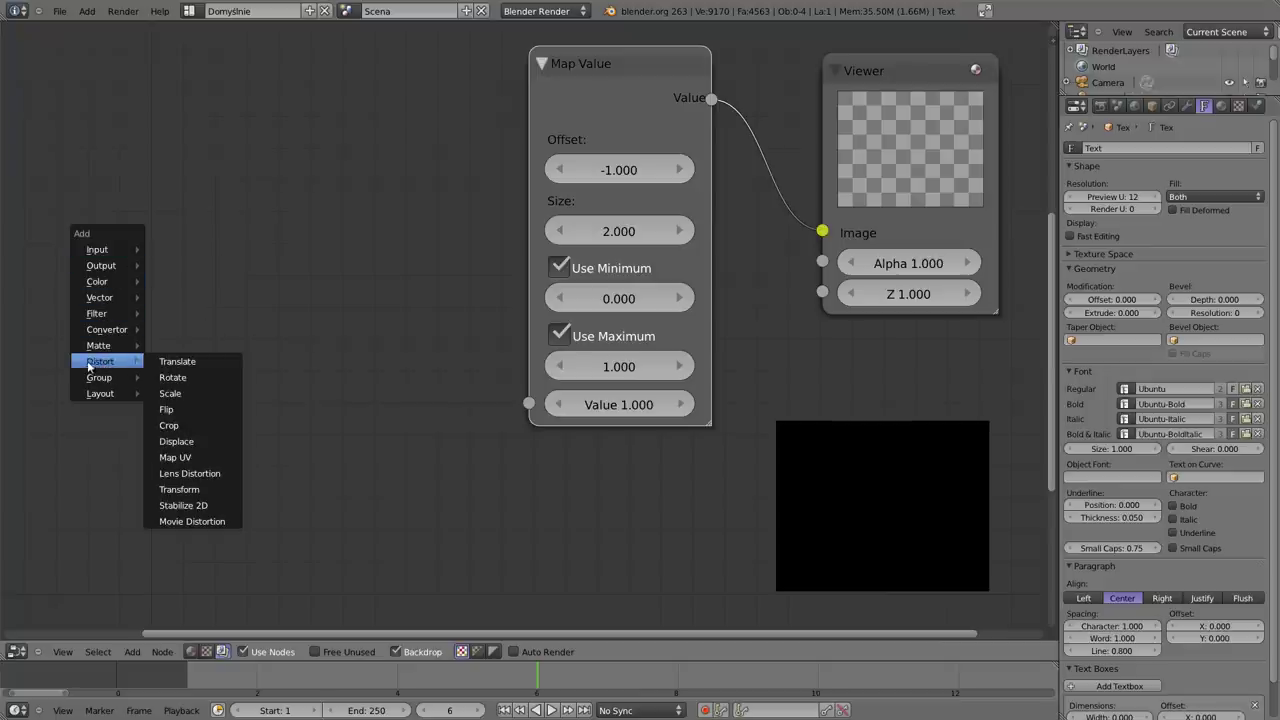
click(215, 361)
click(257, 230)
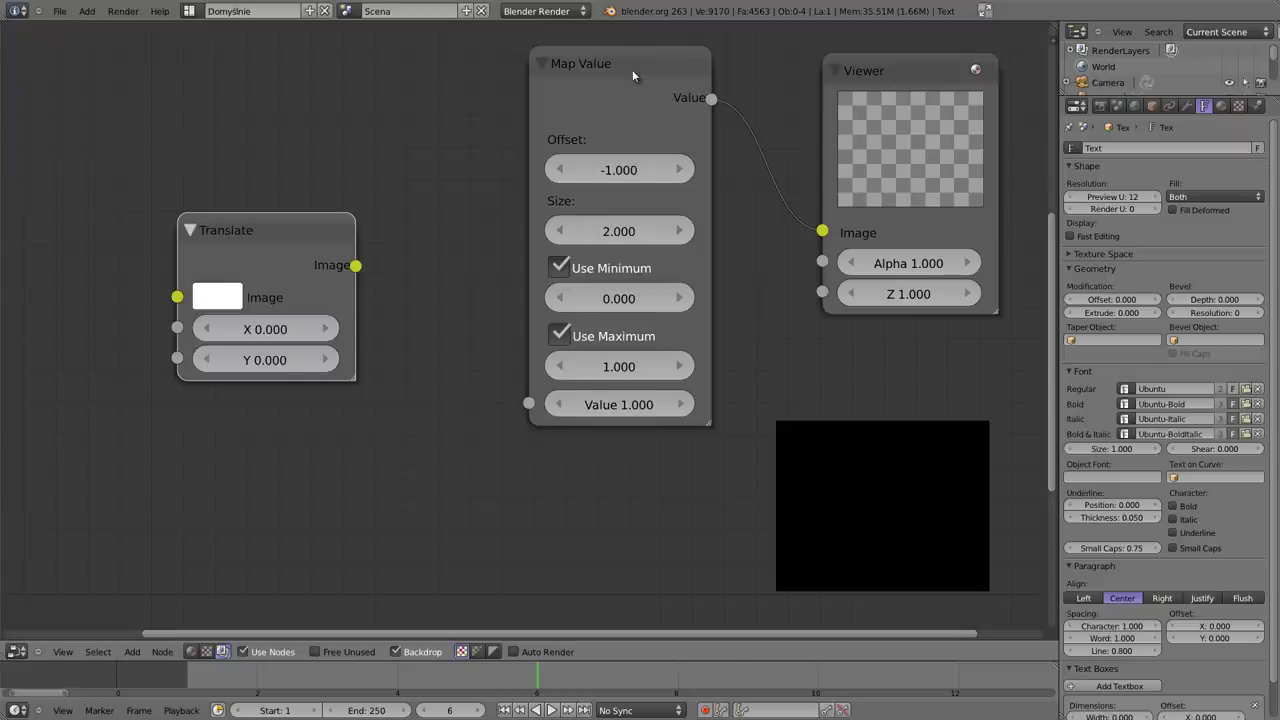
Step: Unclamp Map Value and reset it to Size 1 and Offset 0, then move Translate up
drag(633, 88, 614, 95)
click(539, 276)
click(545, 343)
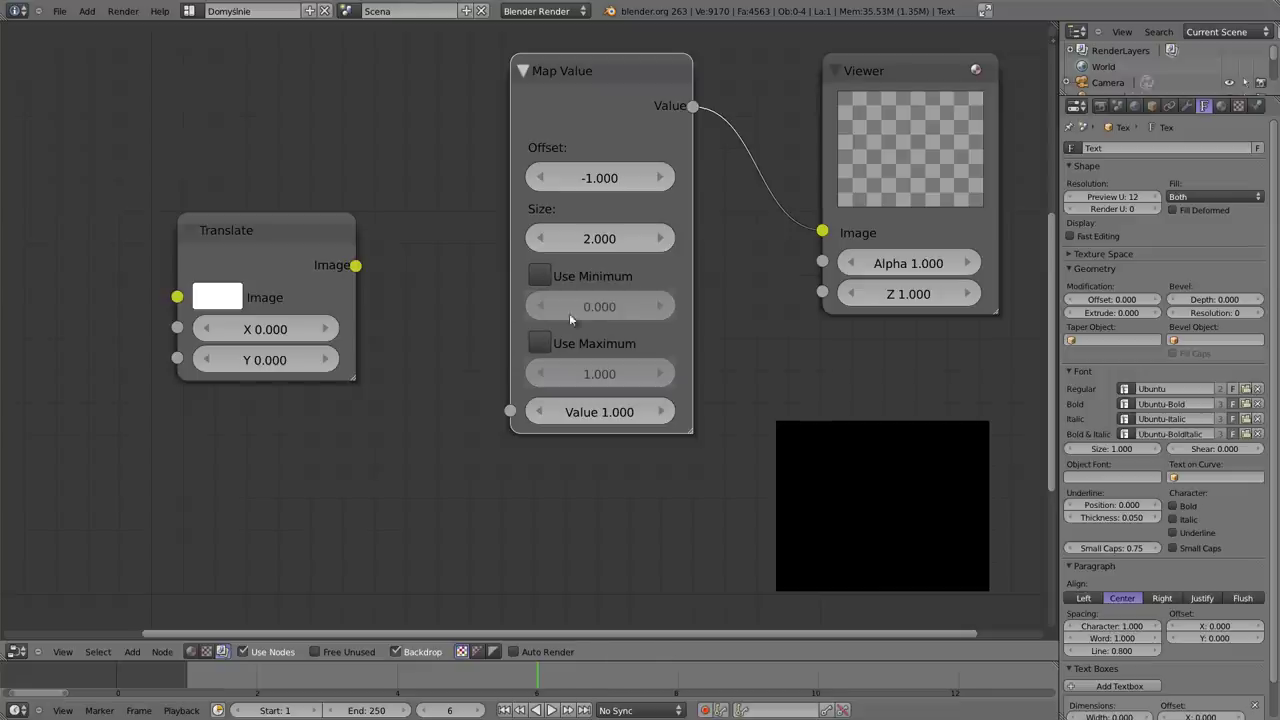
click(588, 235)
text(1)
key(Return)
click(603, 178)
text(0)
key(Return)
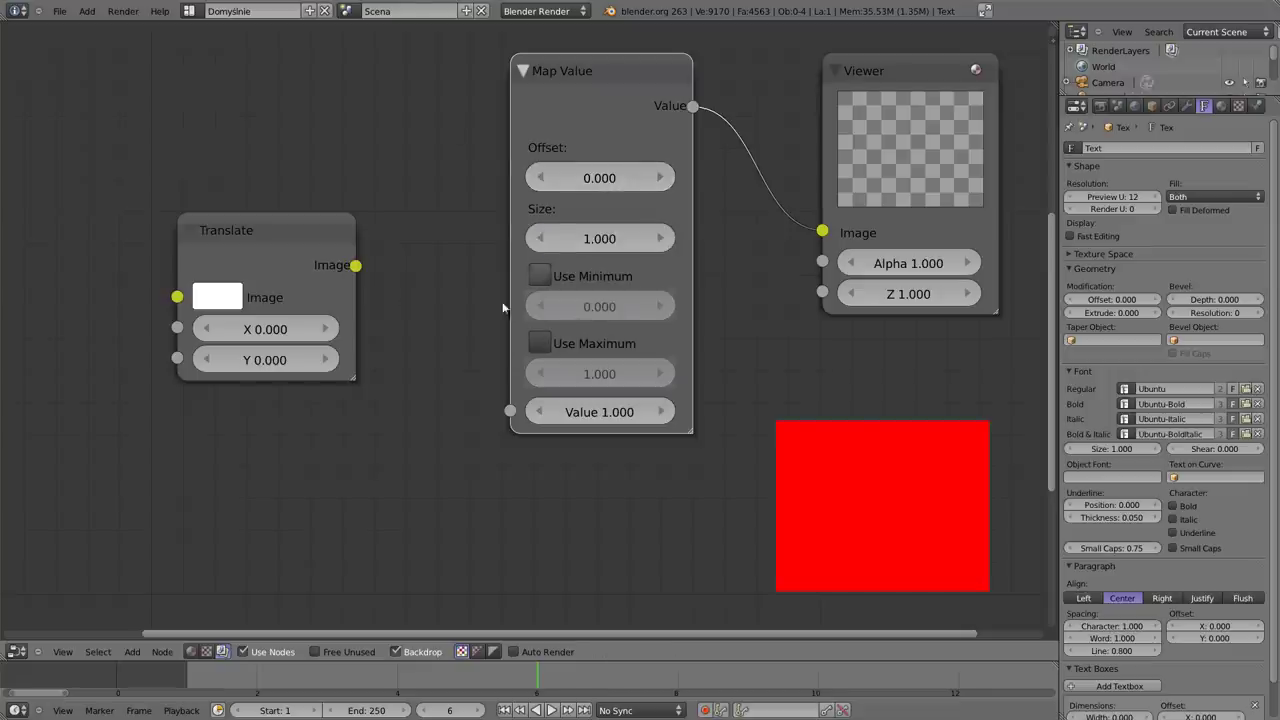
mouse_move(254, 222)
mouse_down()
mouse_move(300, 137)
mouse_move(265, 135)
mouse_move(355, 178)
mouse_up()
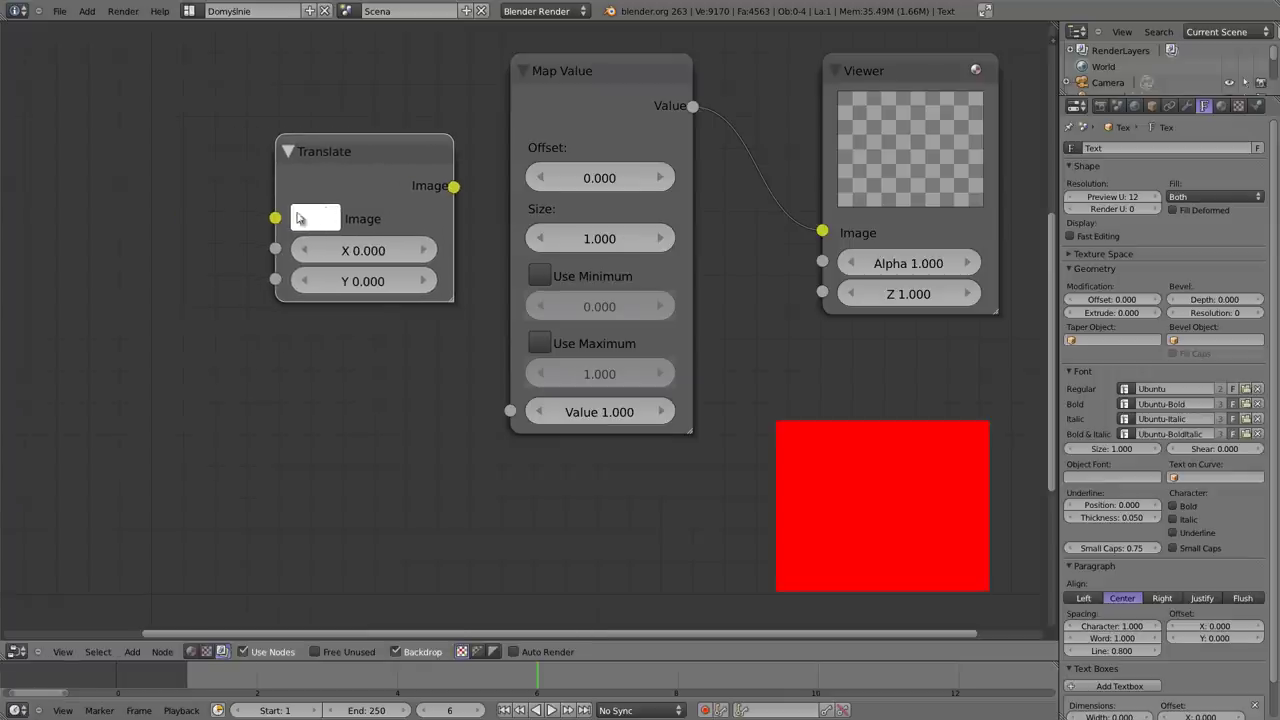
Step: Add an Image node with polska.jpg and wire it through Translate into Map Value's Value input
key(shift+a)
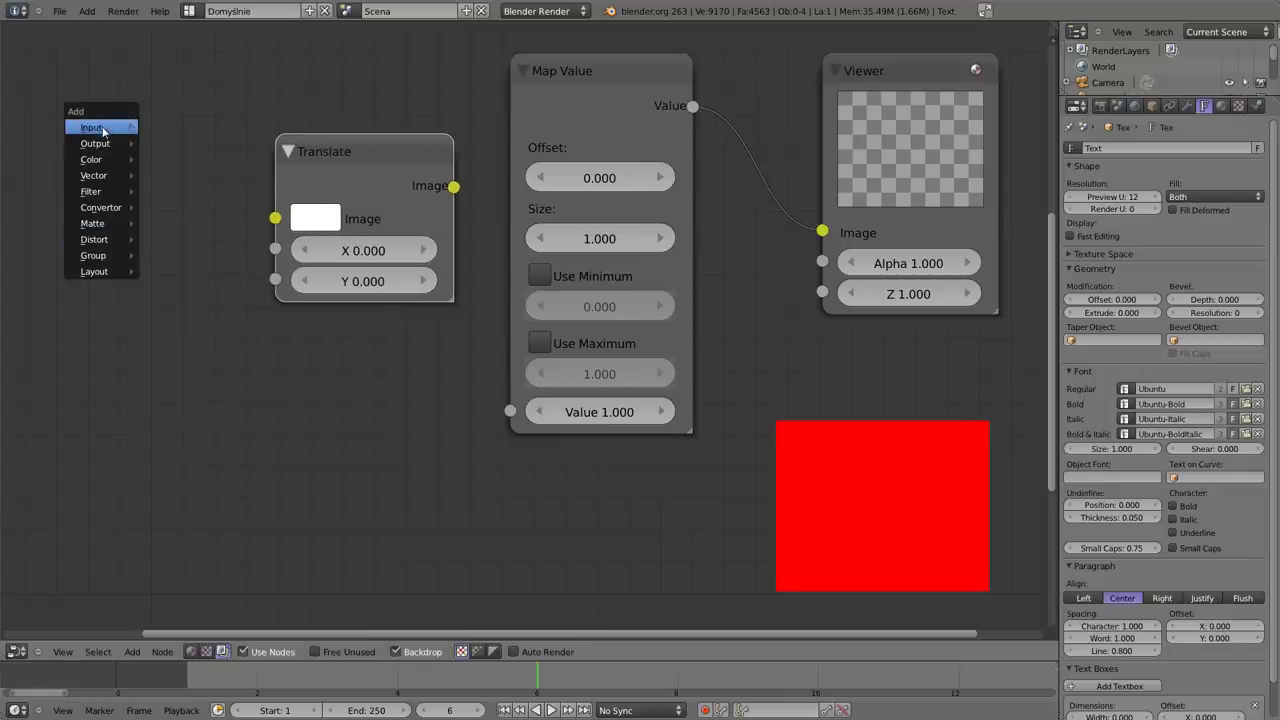
mouse_move(96, 127)
click(175, 143)
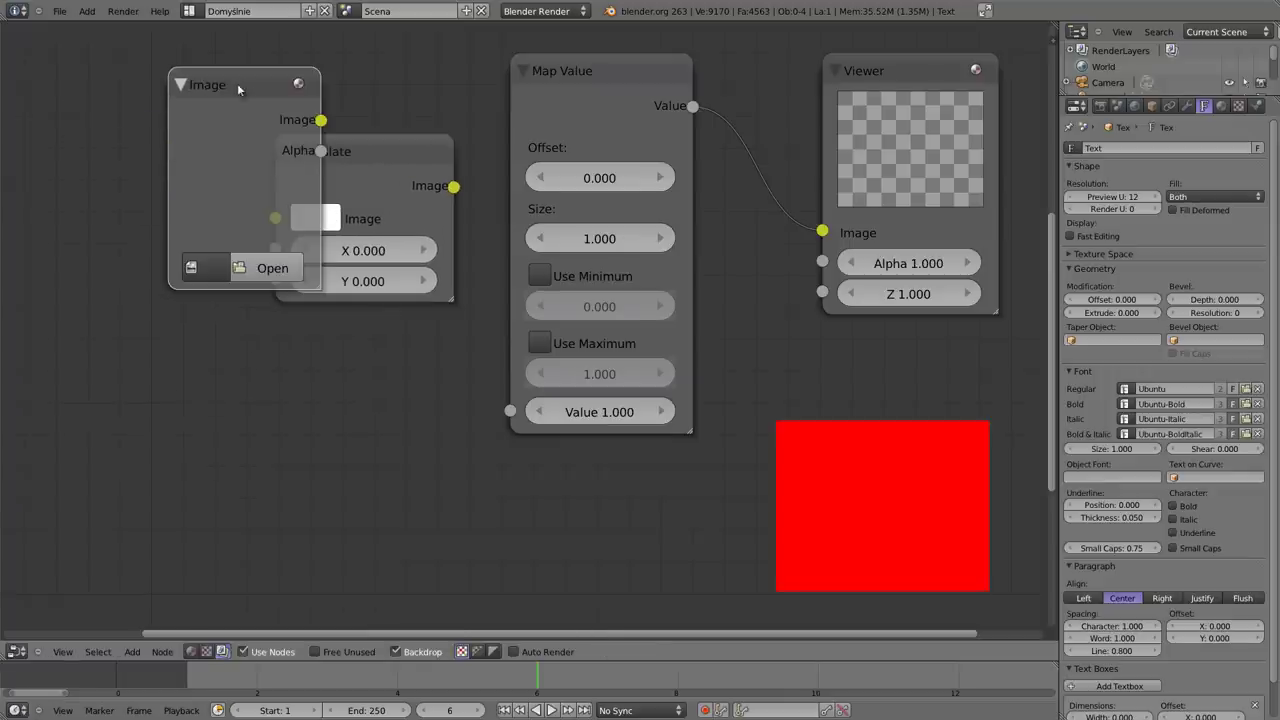
click(125, 166)
click(168, 302)
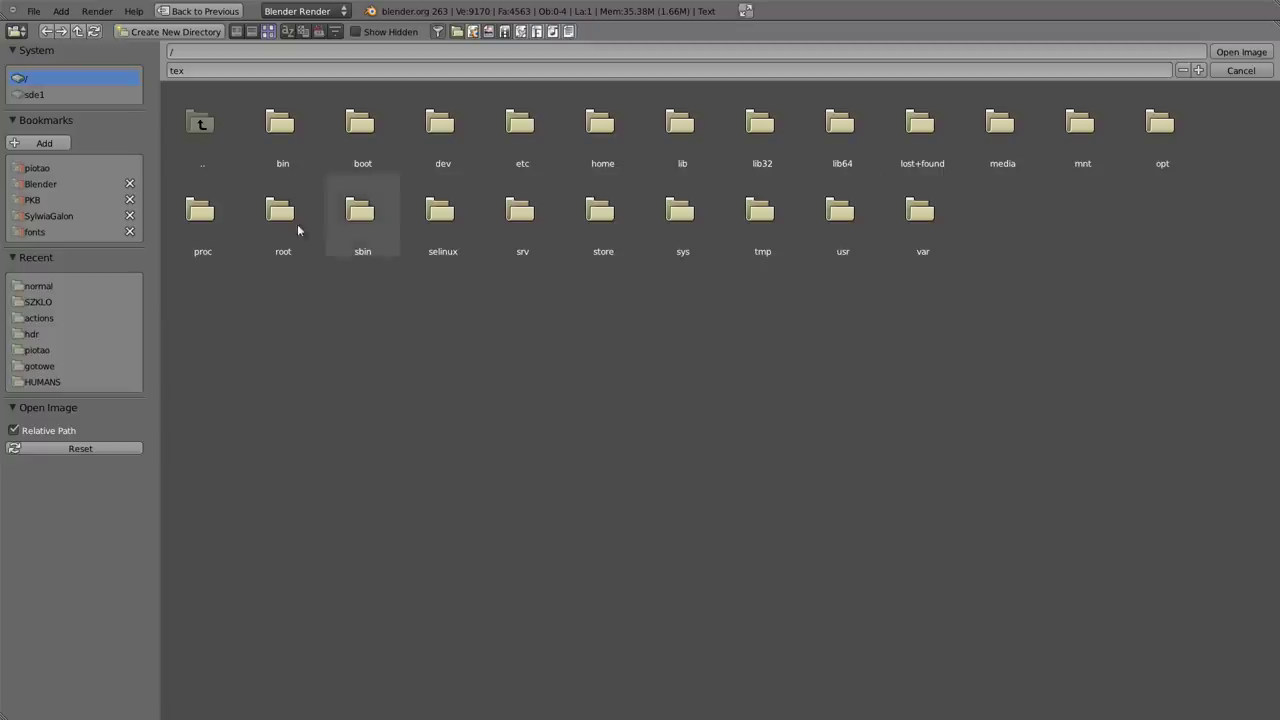
click(38, 168)
click(1110, 130)
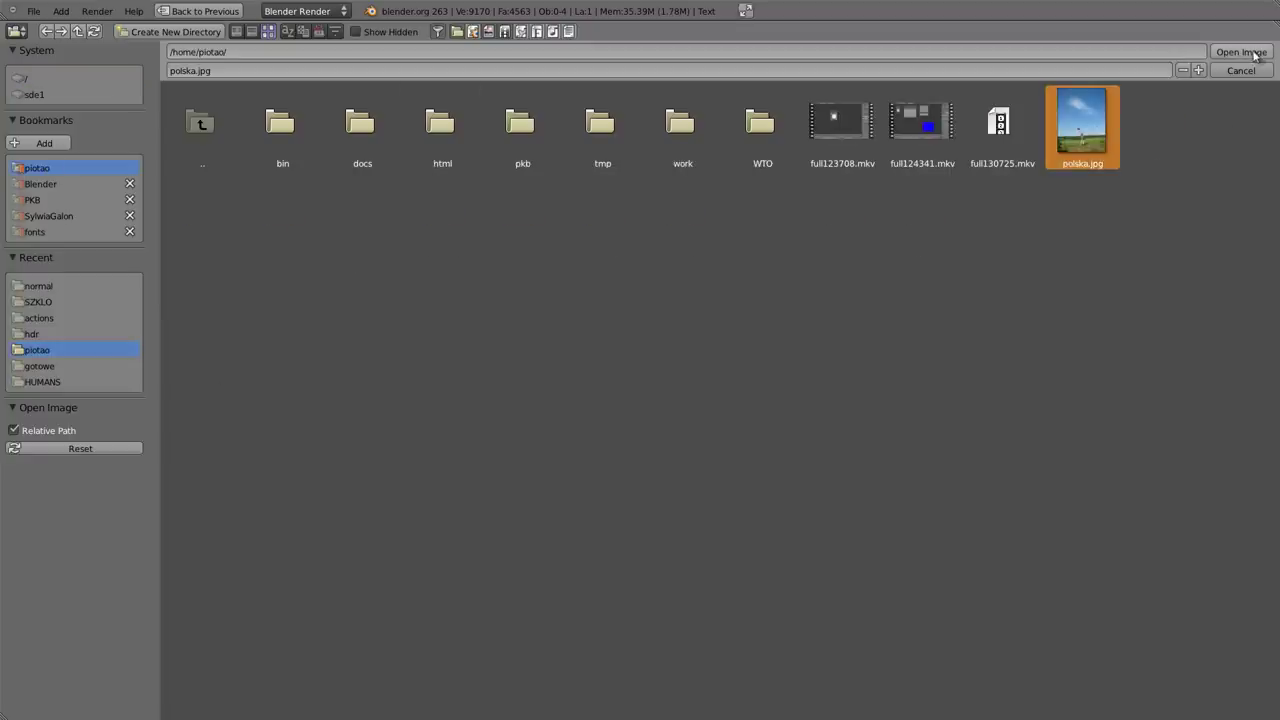
click(1257, 55)
drag(236, 177, 275, 218)
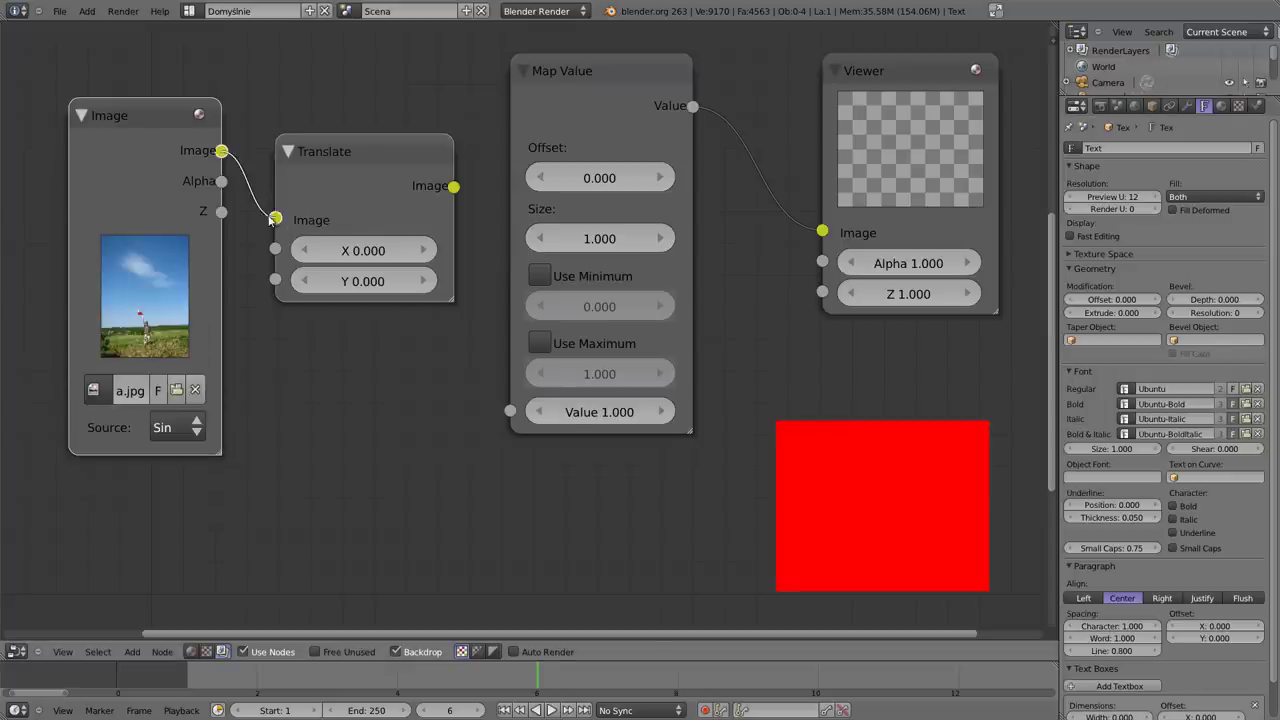
drag(453, 187, 509, 411)
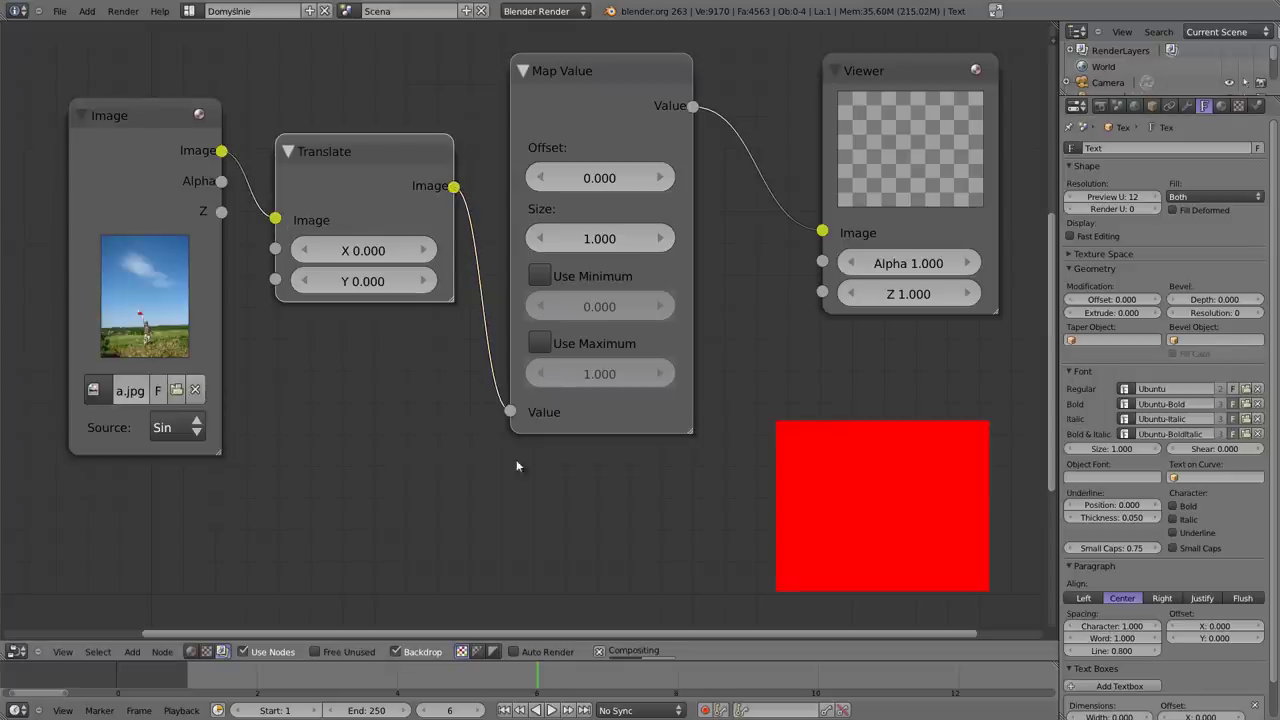
Step: Shrink the backdrop, arrange the Image and Translate nodes, and try Translate X 432.3
key(v)
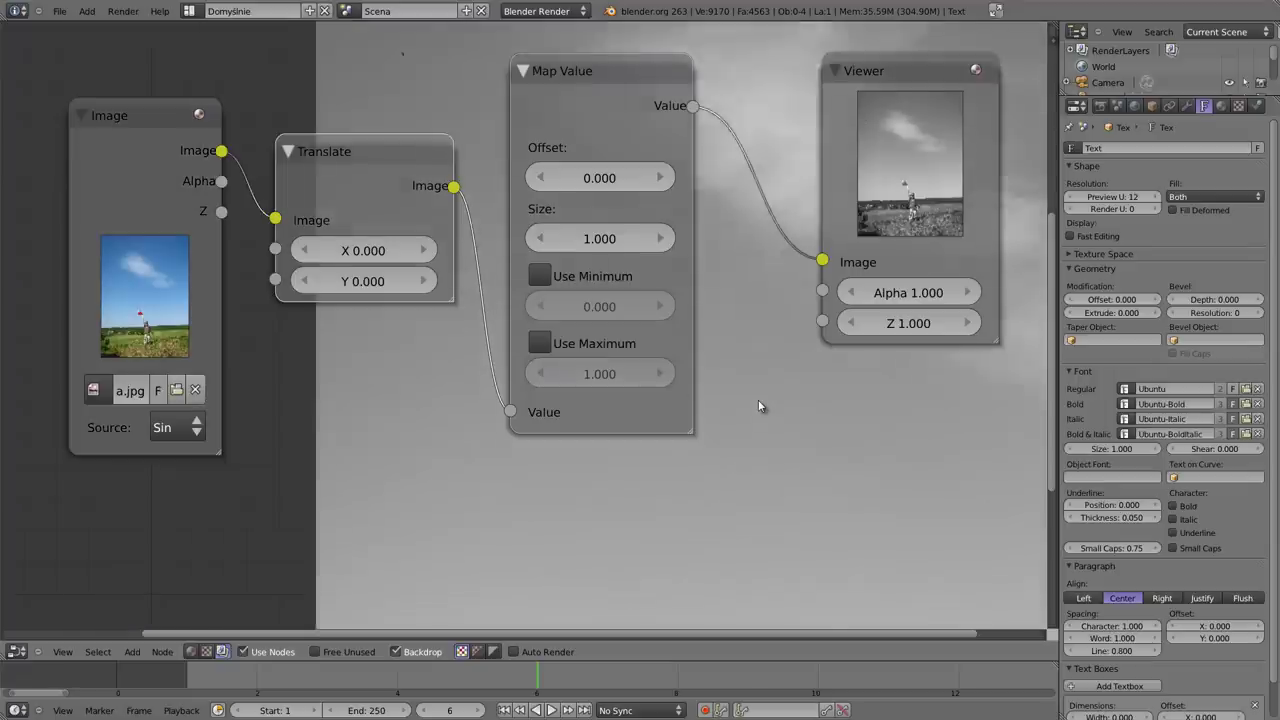
key(v)
key(v)
key(v)
key(v)
key(v)
key(v)
key(v)
key(v)
key(v)
key(v)
middle_drag(880, 507, 899, 506)
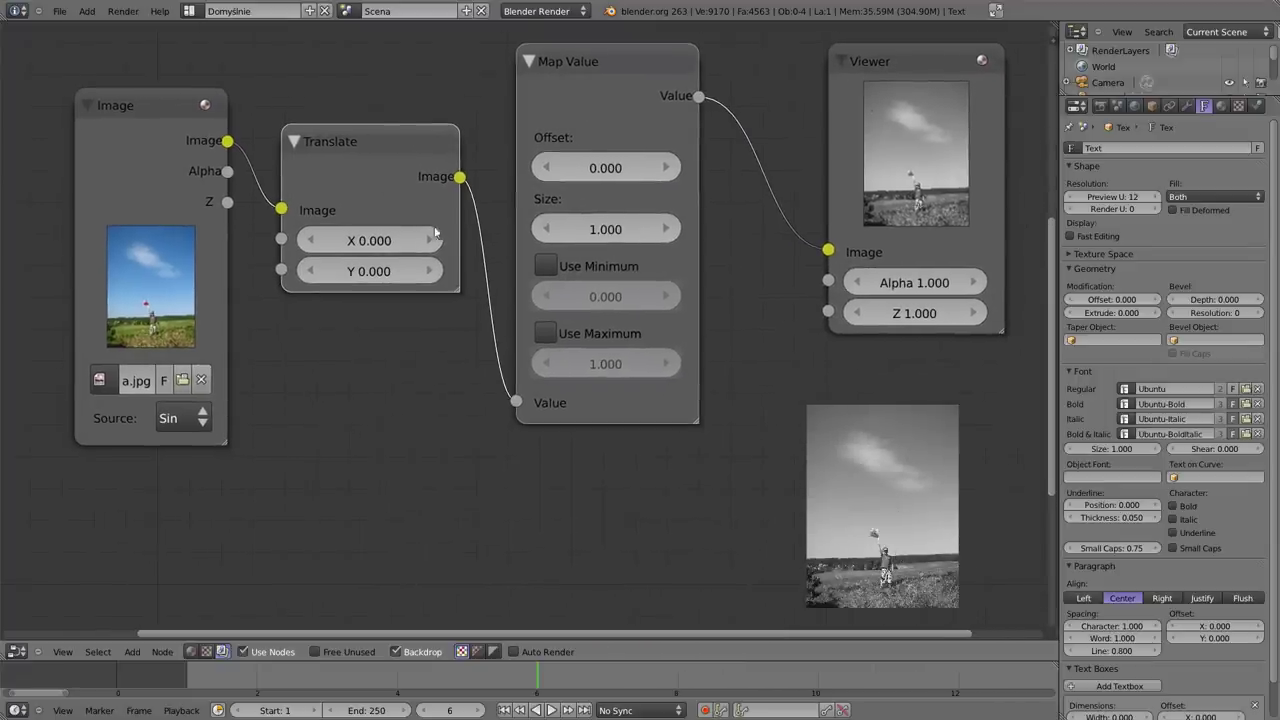
drag(371, 141, 380, 124)
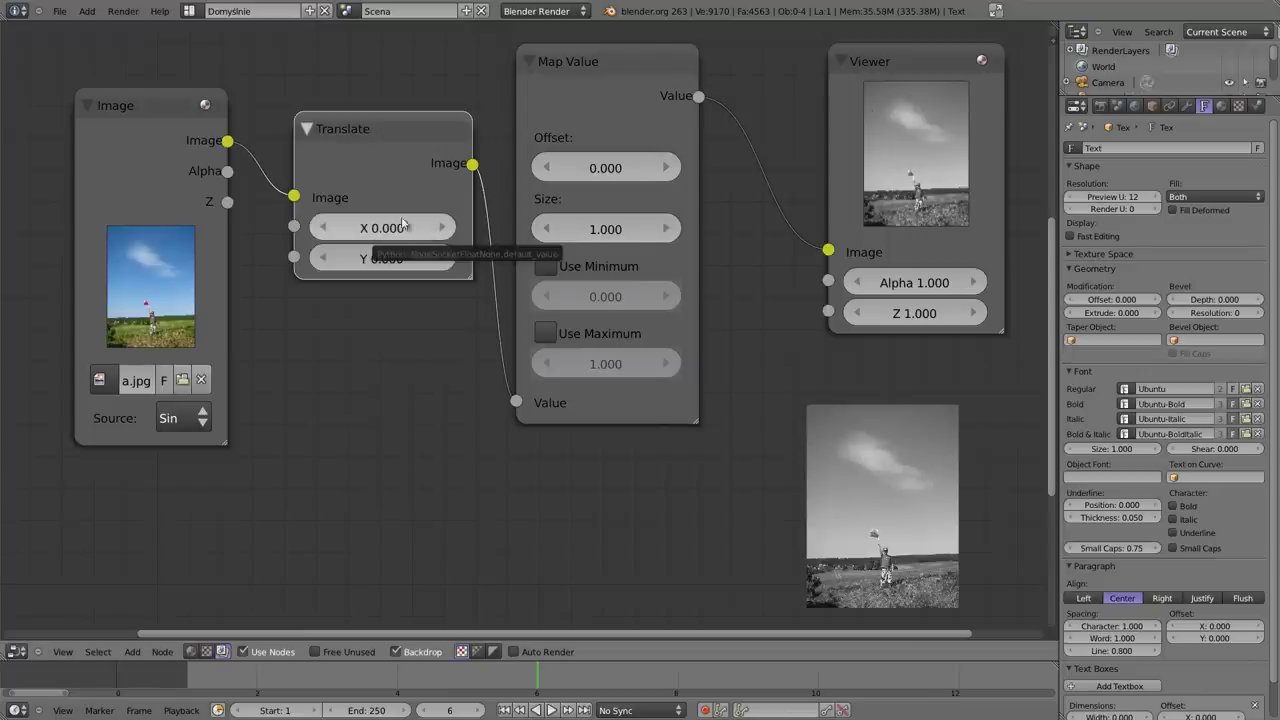
drag(160, 102, 120, 62)
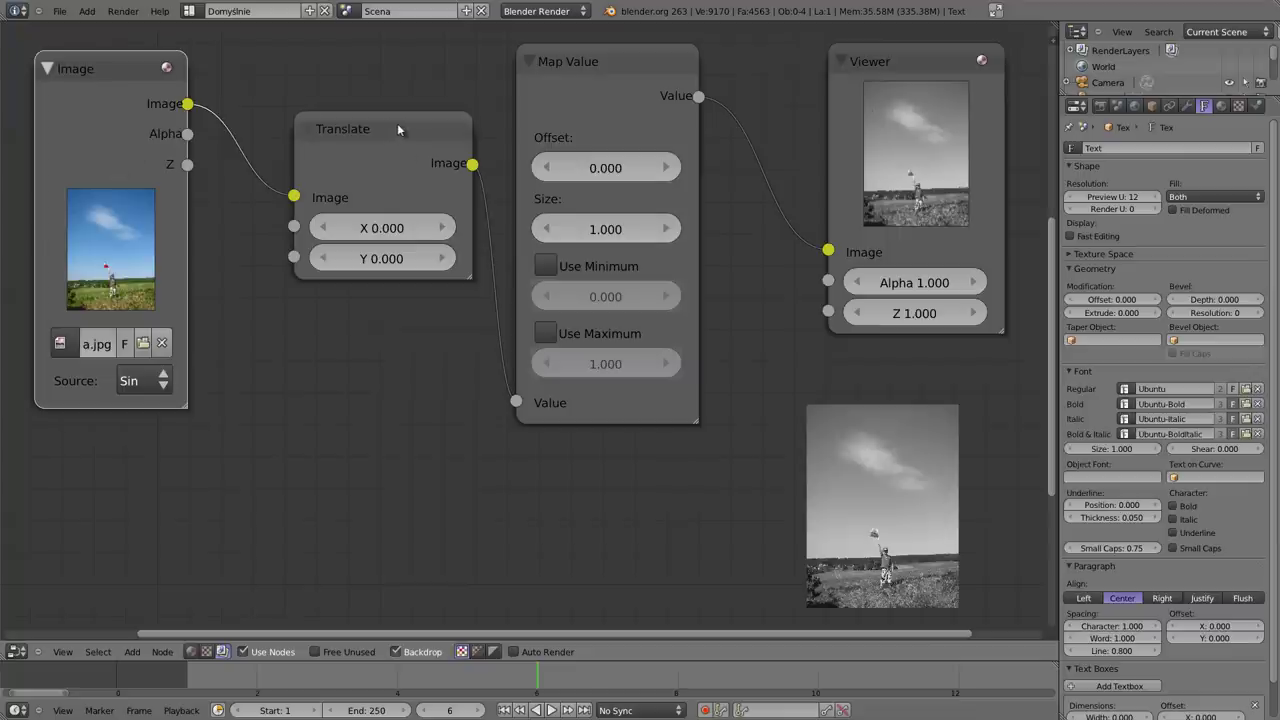
drag(397, 129, 377, 125)
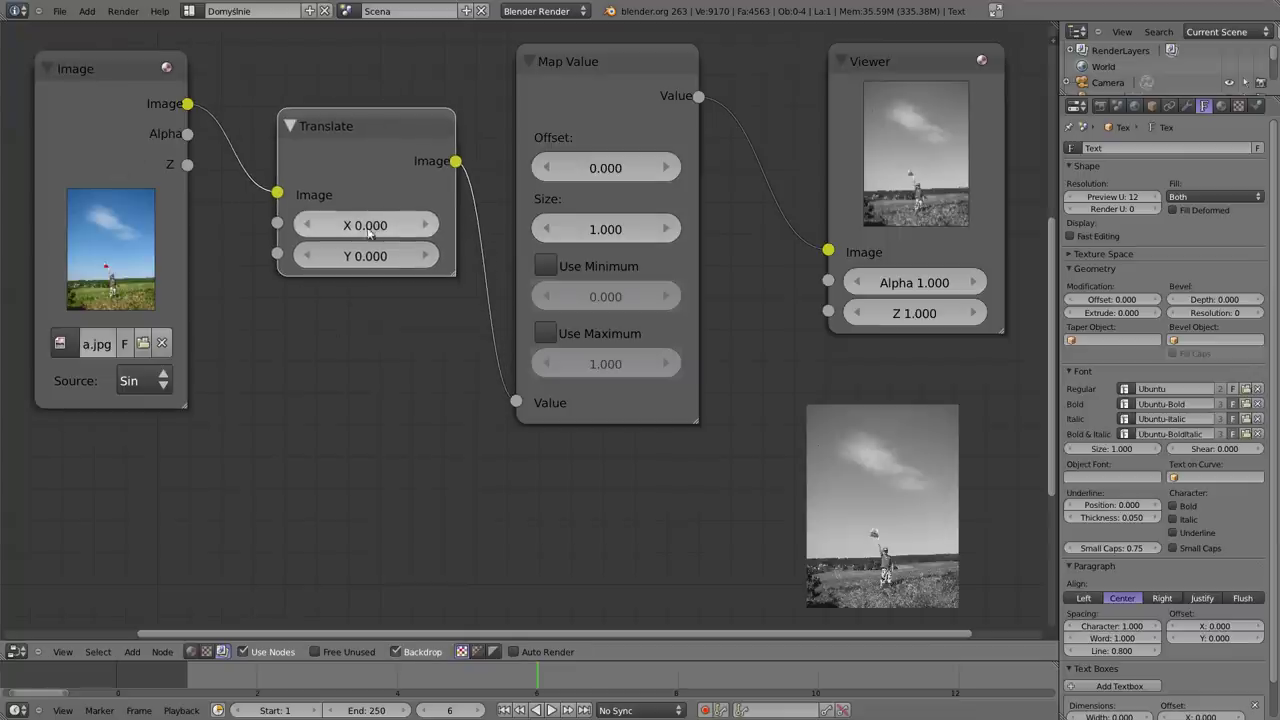
drag(358, 226, 400, 226)
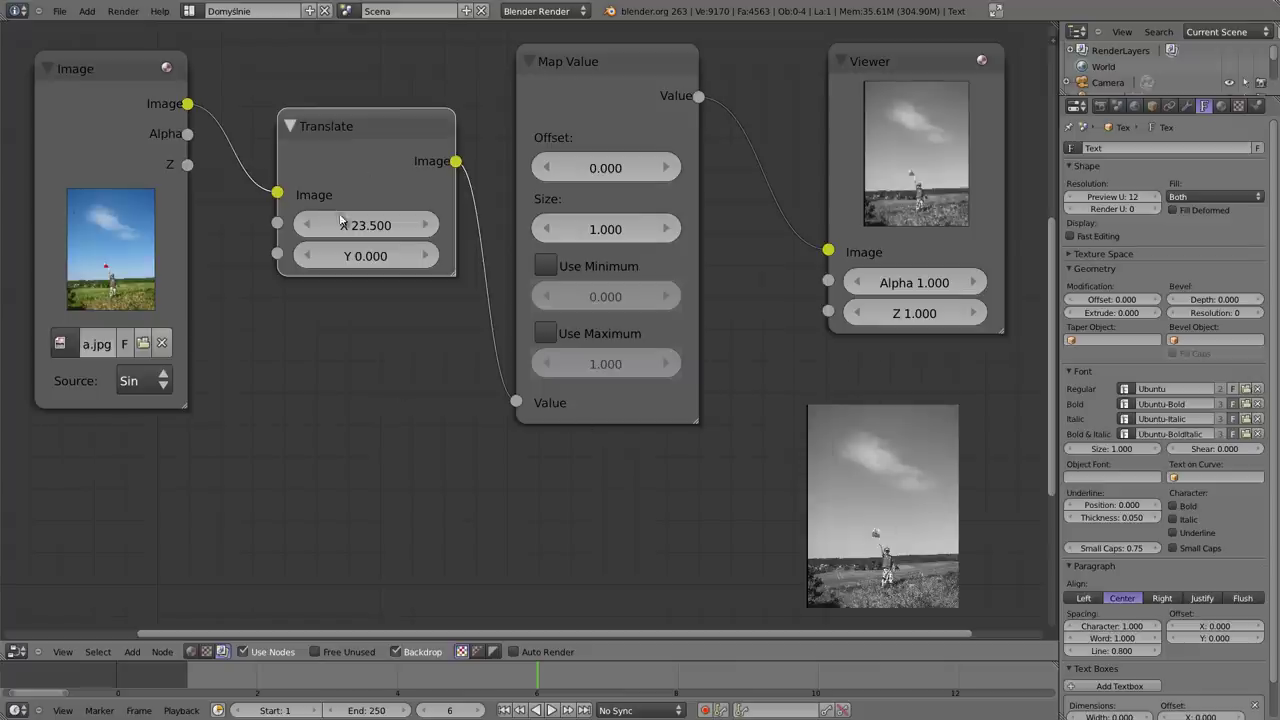
click(365, 225)
text(432.3)
key(Return)
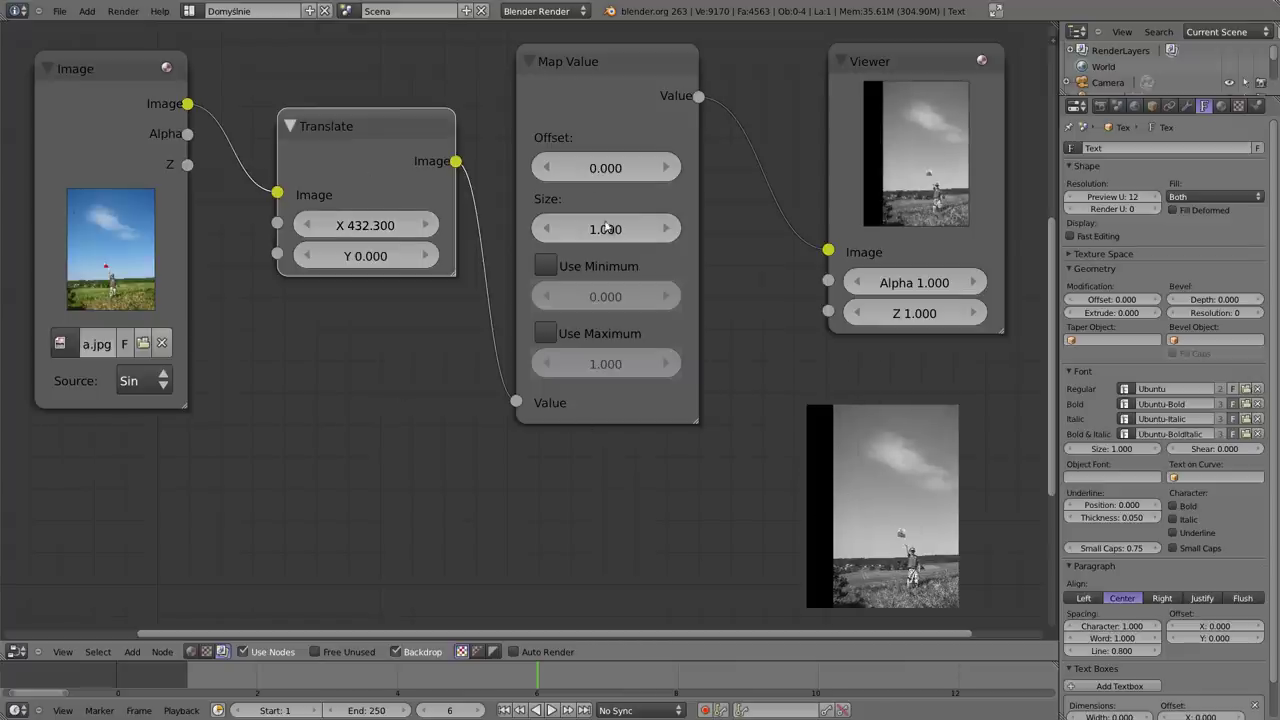
Step: Set Translate X to 100 and Map Value Size to 5, brightening the photo
drag(597, 56, 612, 58)
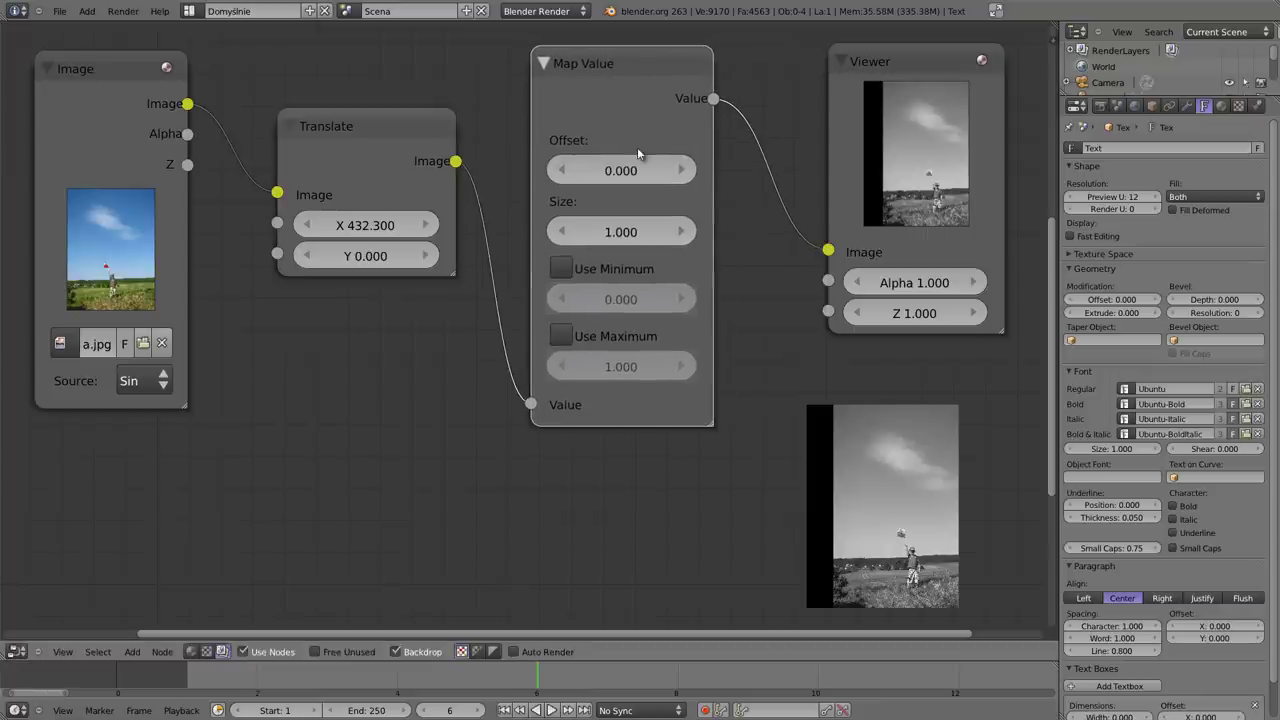
drag(902, 61, 893, 63)
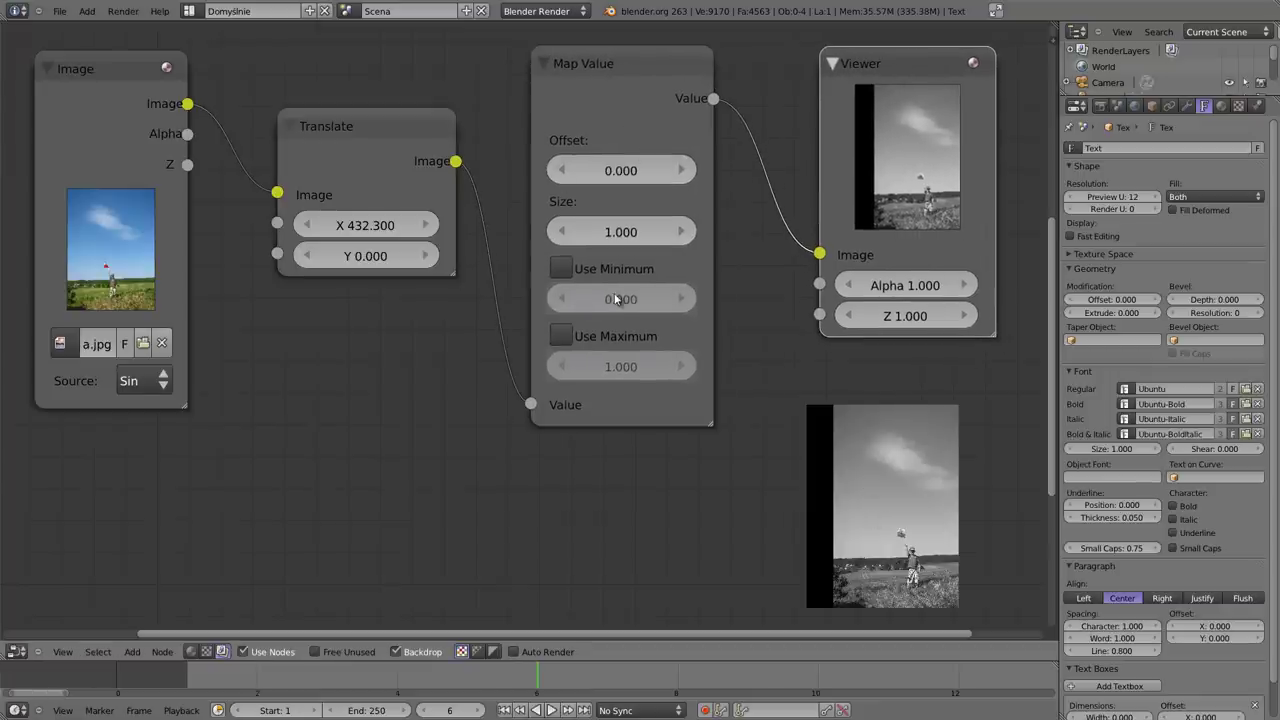
click(360, 226)
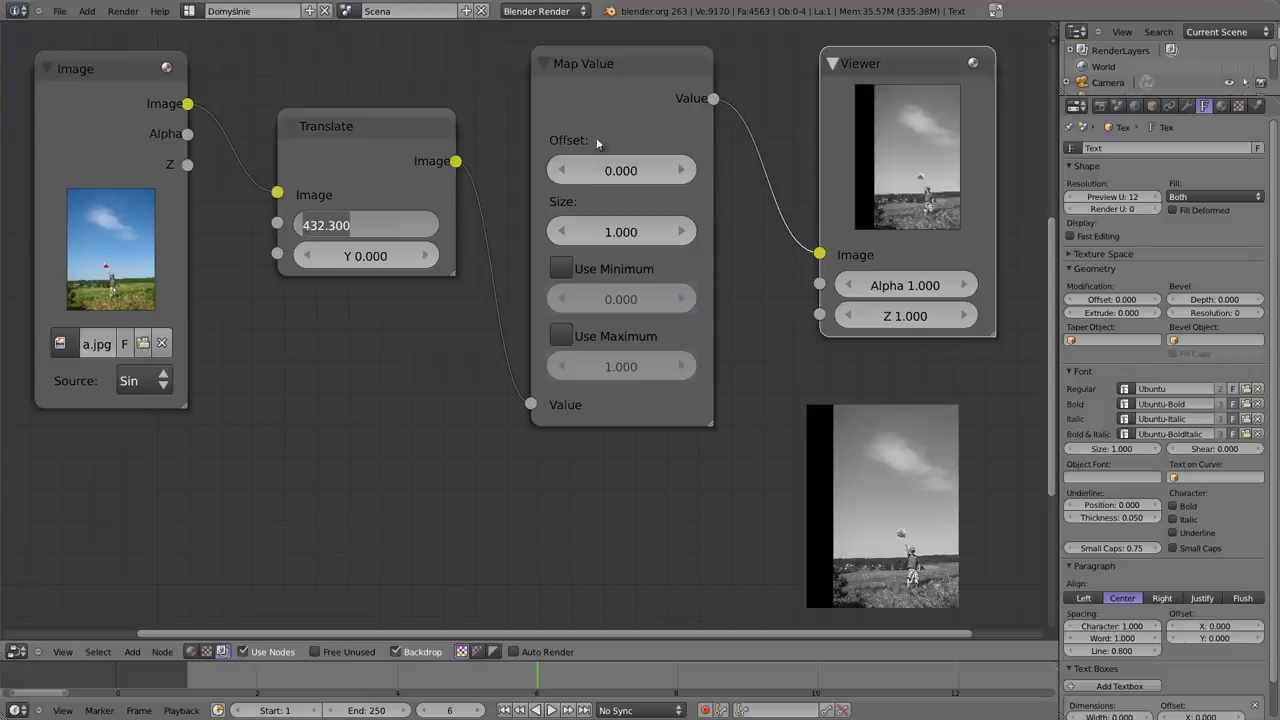
text(1)
key(Return)
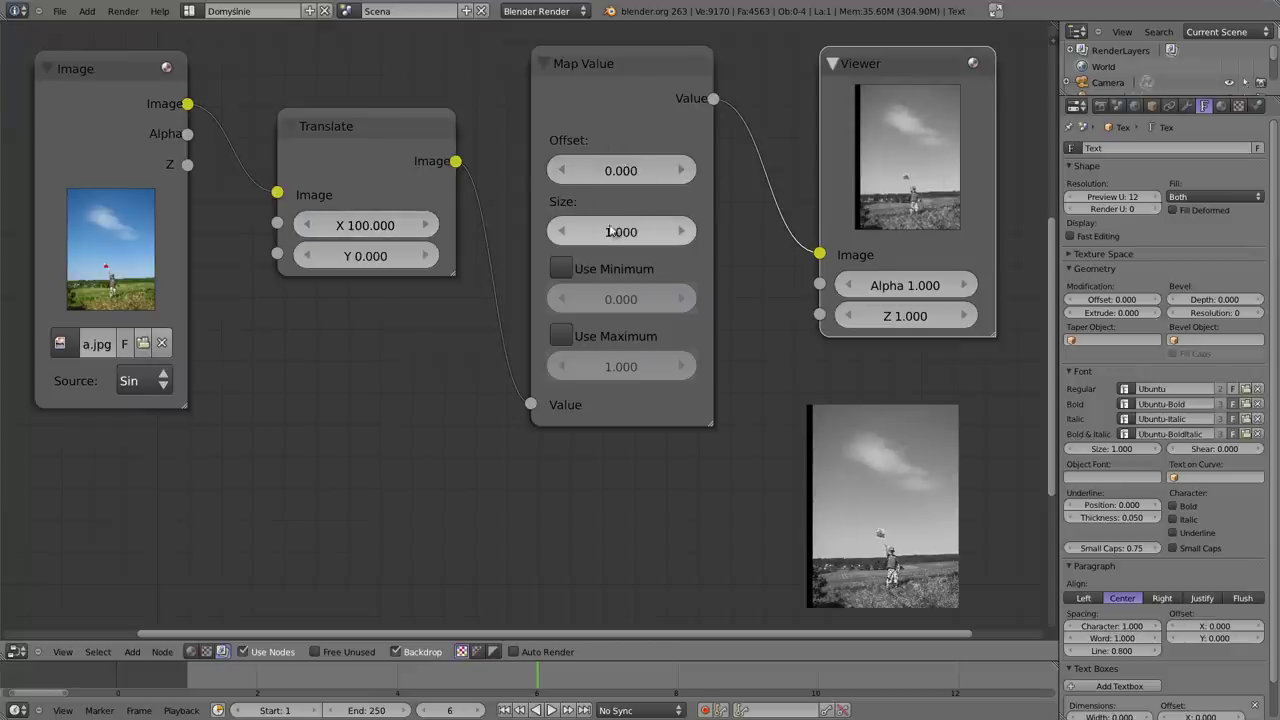
drag(609, 70, 602, 70)
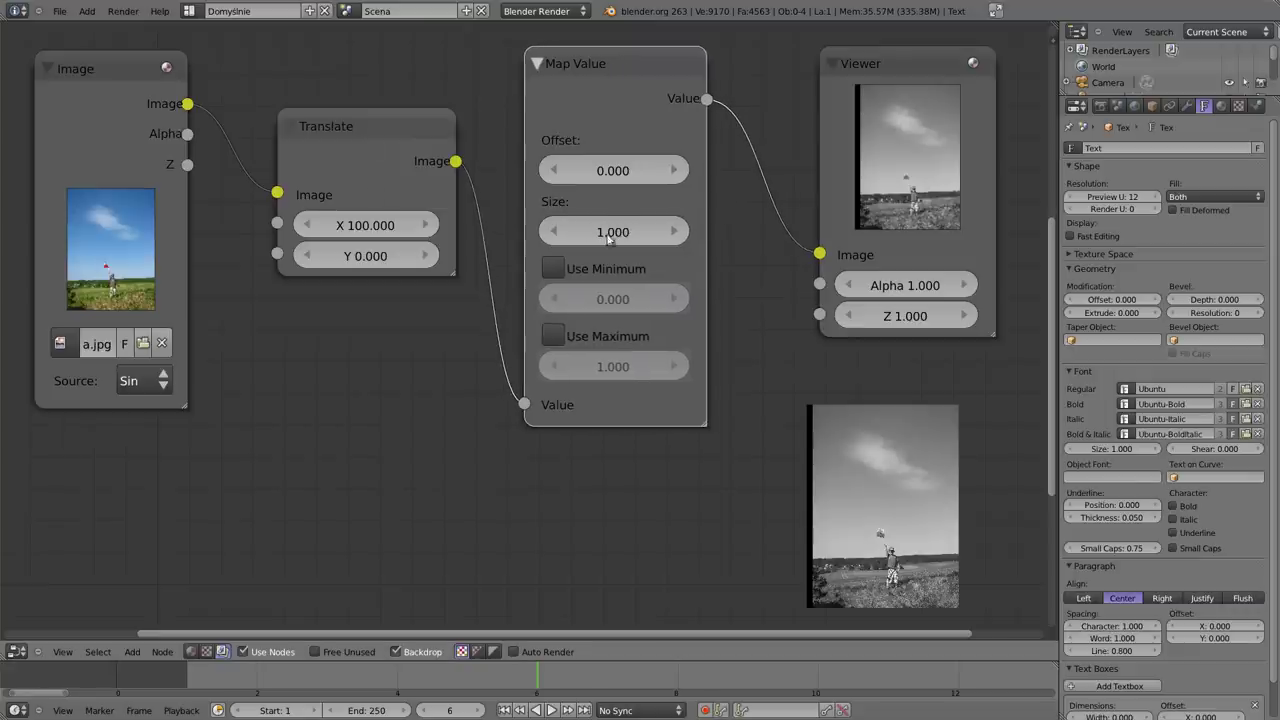
click(618, 231)
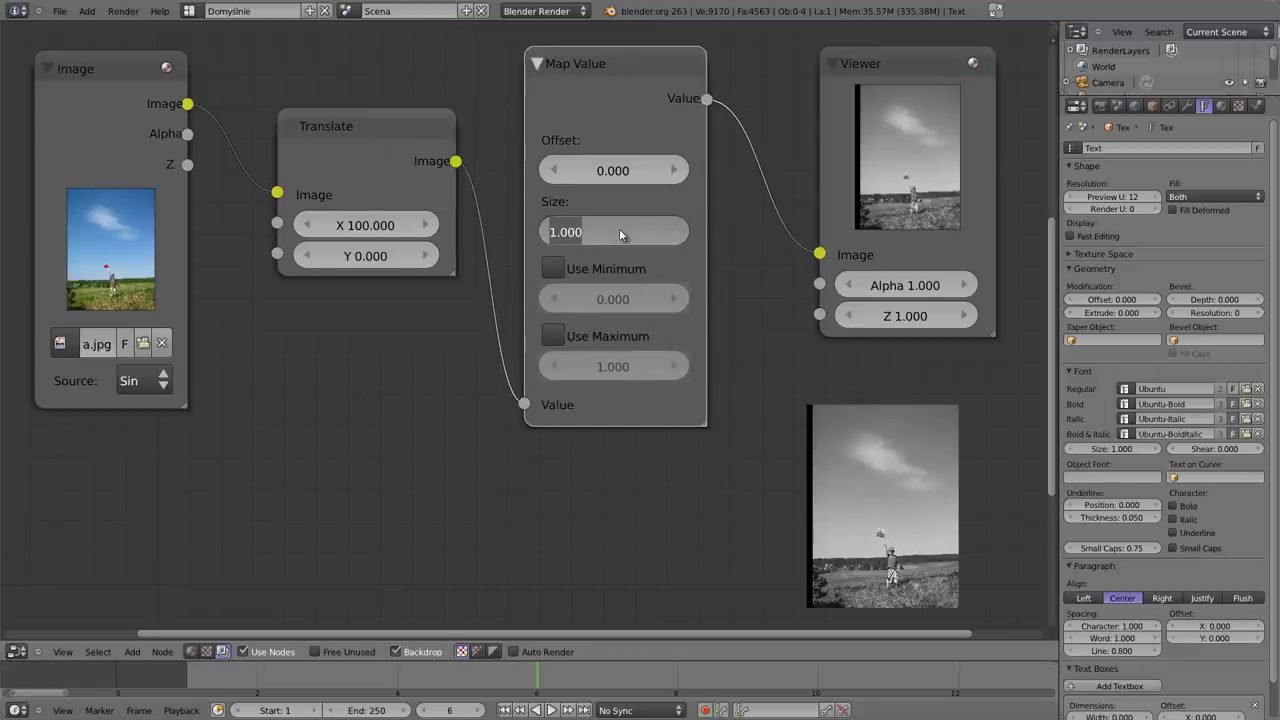
text(5)
key(Return)
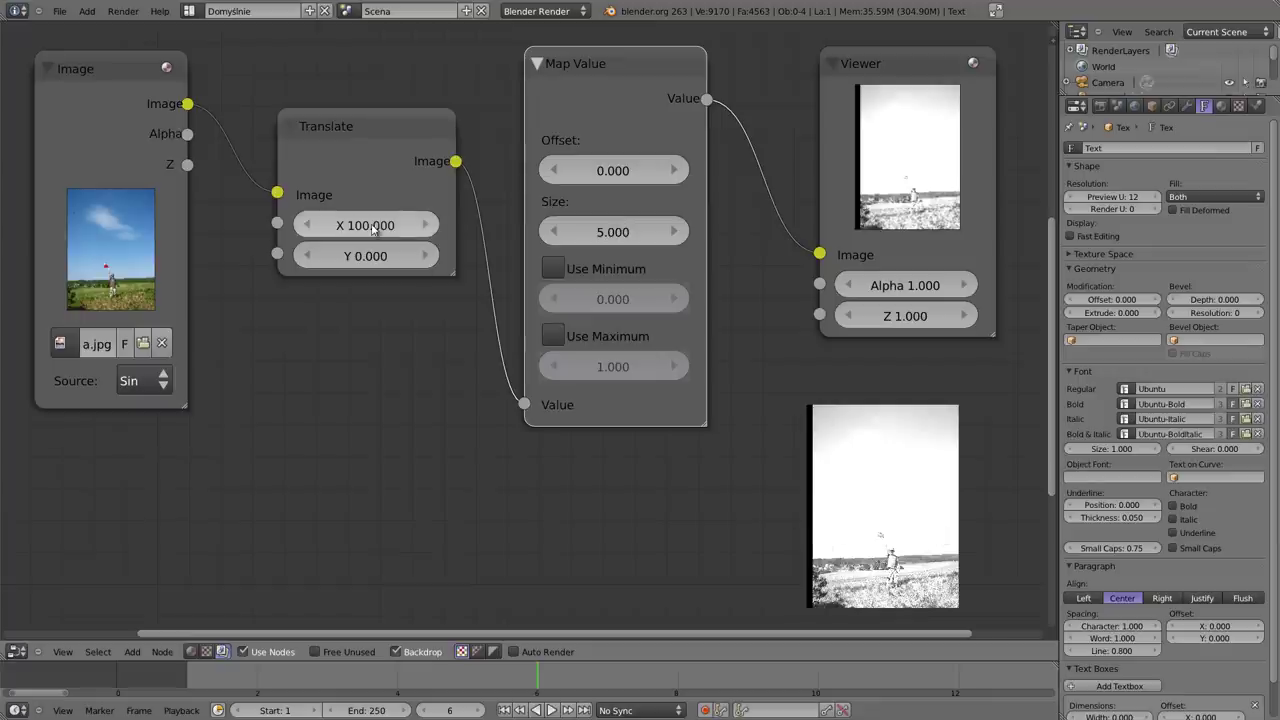
drag(365, 120, 378, 68)
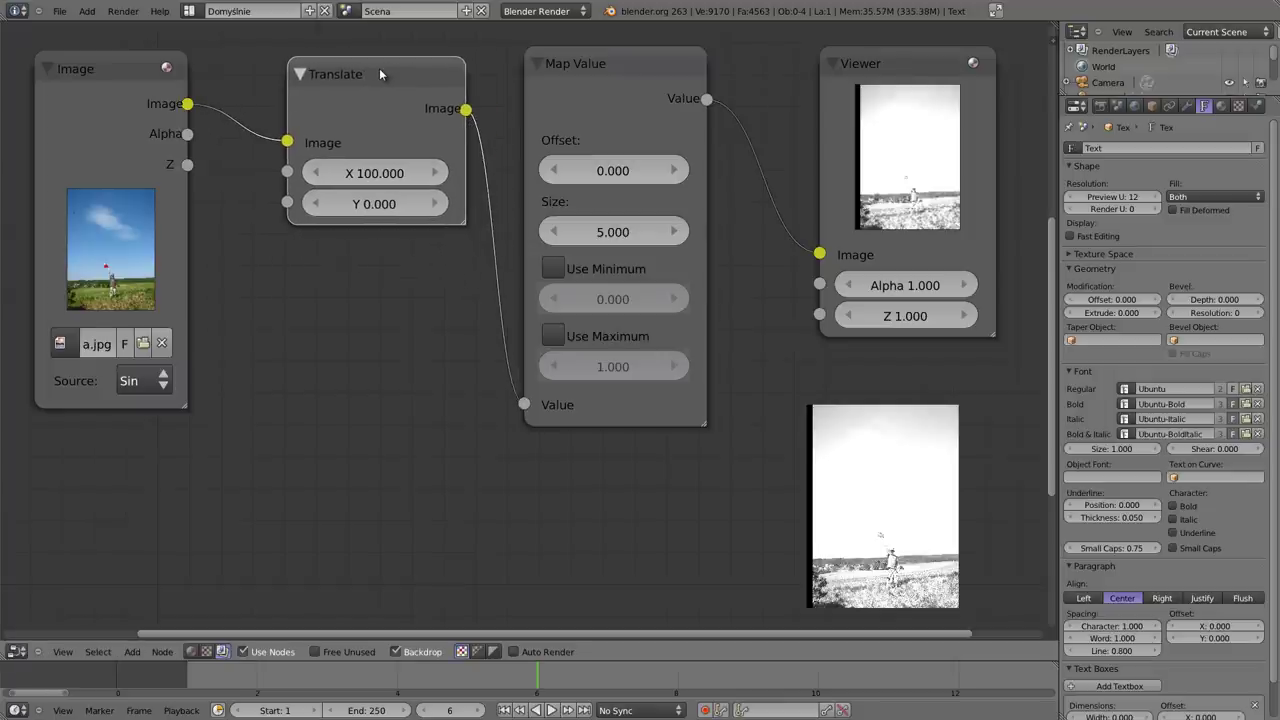
Step: Pull Translate out of the chain, reposition Map Value, and add a Value node
alt+drag(379, 68, 644, 470)
mouse_move(631, 68)
mouse_down()
mouse_move(352, 59)
mouse_move(369, 76)
mouse_move(352, 258)
mouse_move(328, 219)
mouse_move(414, 226)
mouse_up()
key(shift+a)
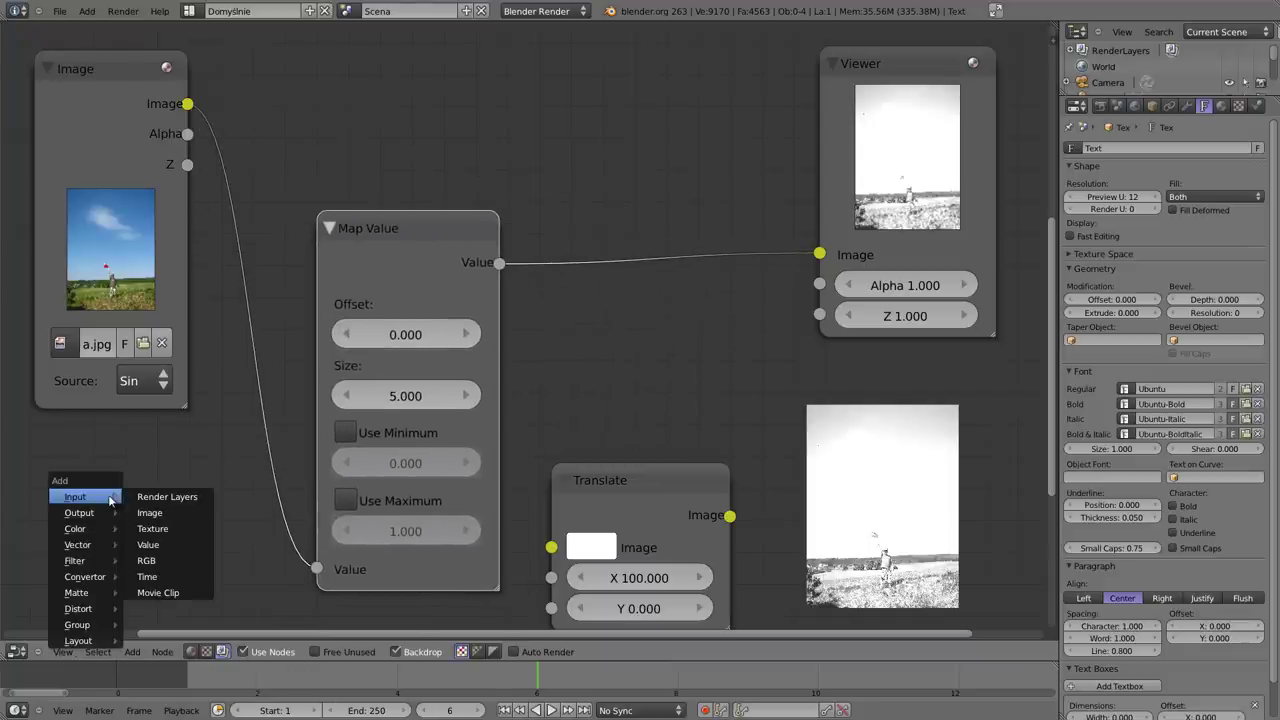
click(148, 544)
click(102, 459)
drag(164, 554, 209, 577)
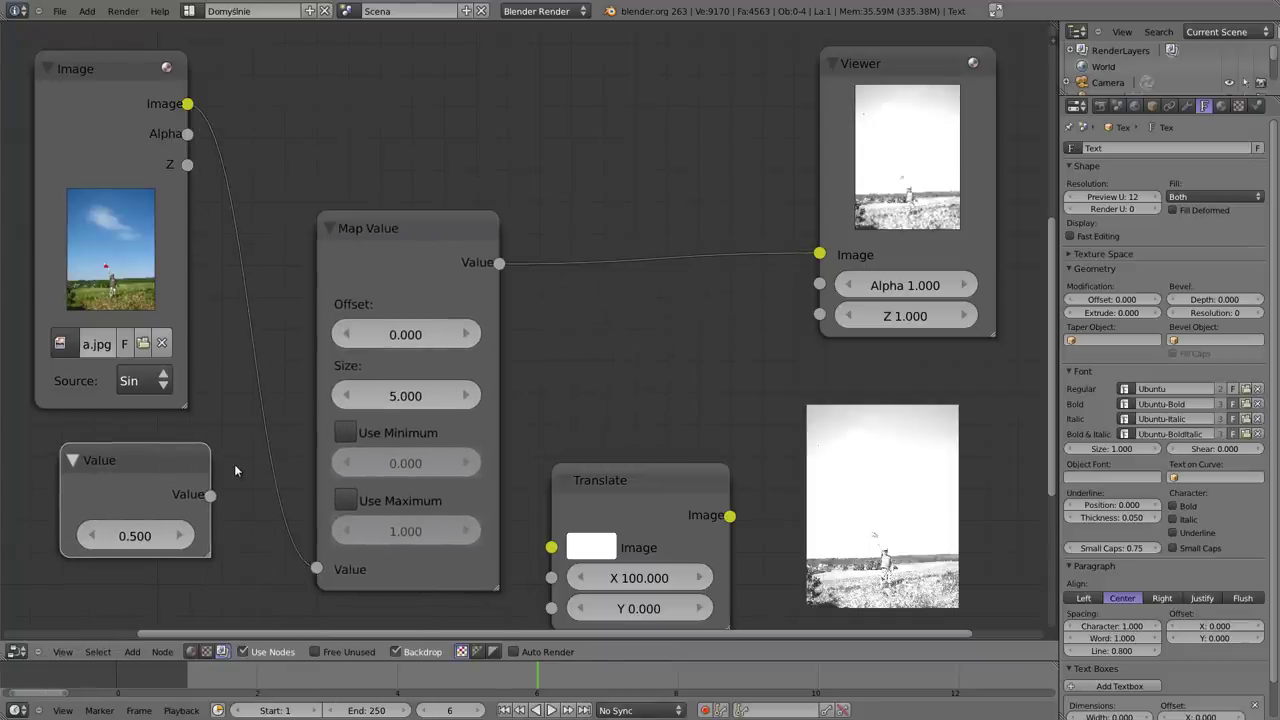
Step: Insert Translate before the Viewer, feeding it the photo and Map Value into X
drag(672, 476, 683, 312)
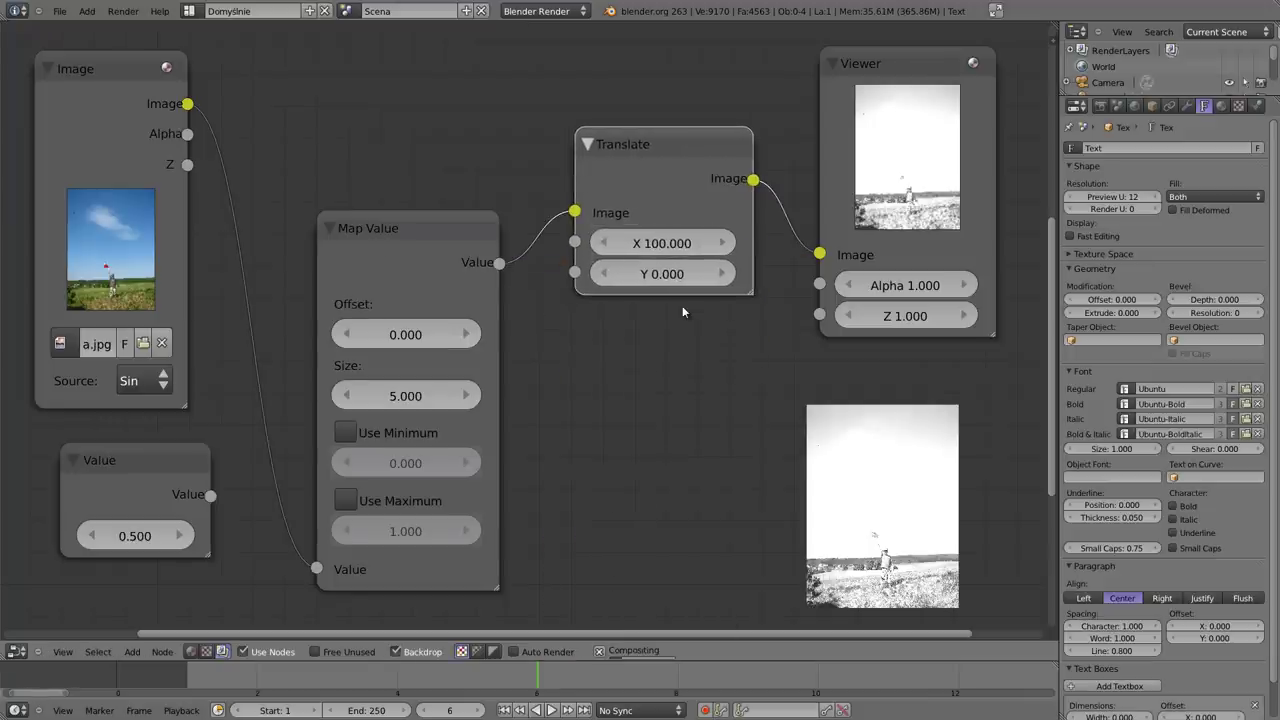
drag(187, 104, 574, 212)
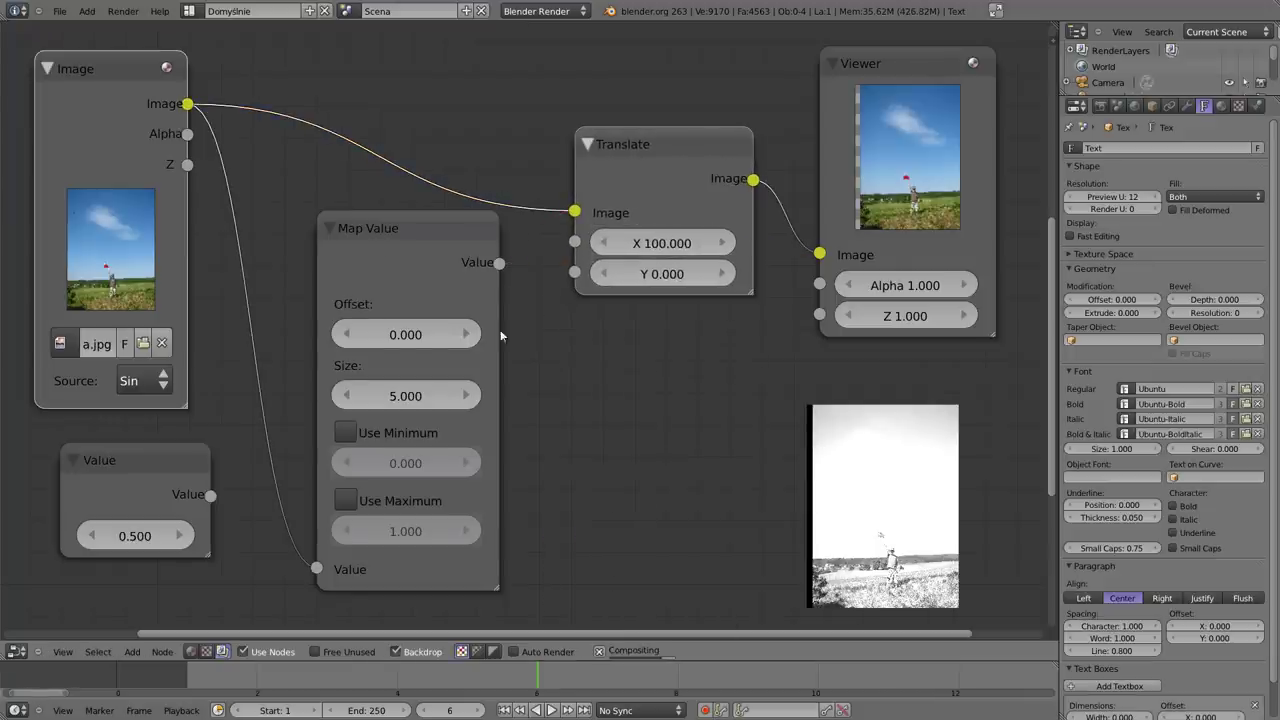
drag(499, 262, 574, 241)
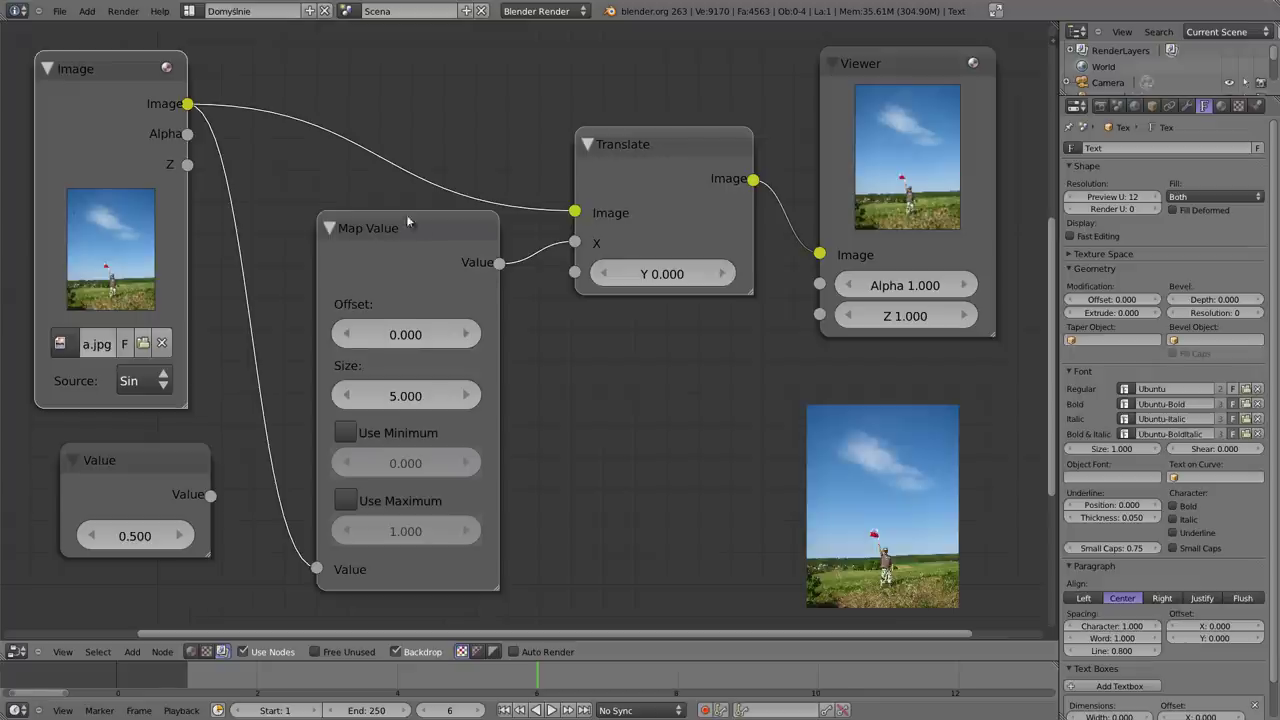
Step: Set Map Value Size to 1 and connect the Value node to its input
drag(411, 225, 399, 232)
click(393, 400)
text(1)
key(Return)
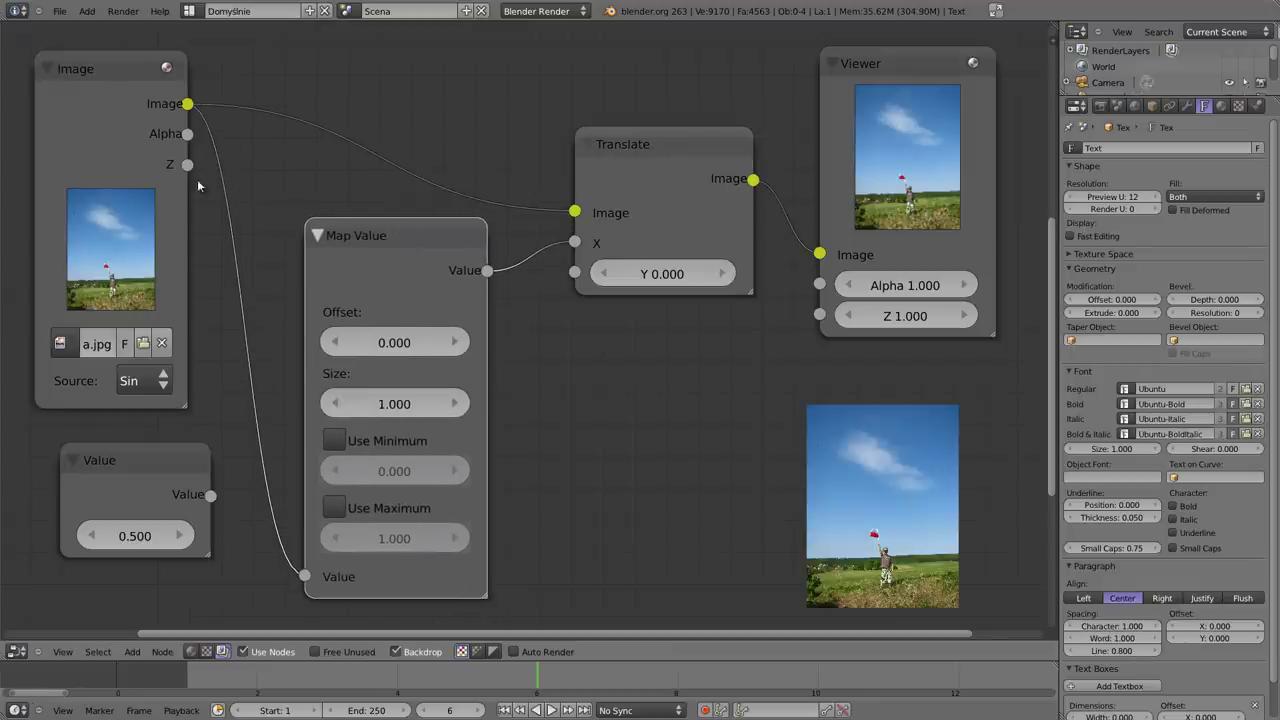
drag(210, 495, 304, 576)
Step: Set the Value node's number to 1.000 after briefly trying 0
click(138, 533)
text(1)
key(Return)
click(132, 532)
text(0)
key(Return)
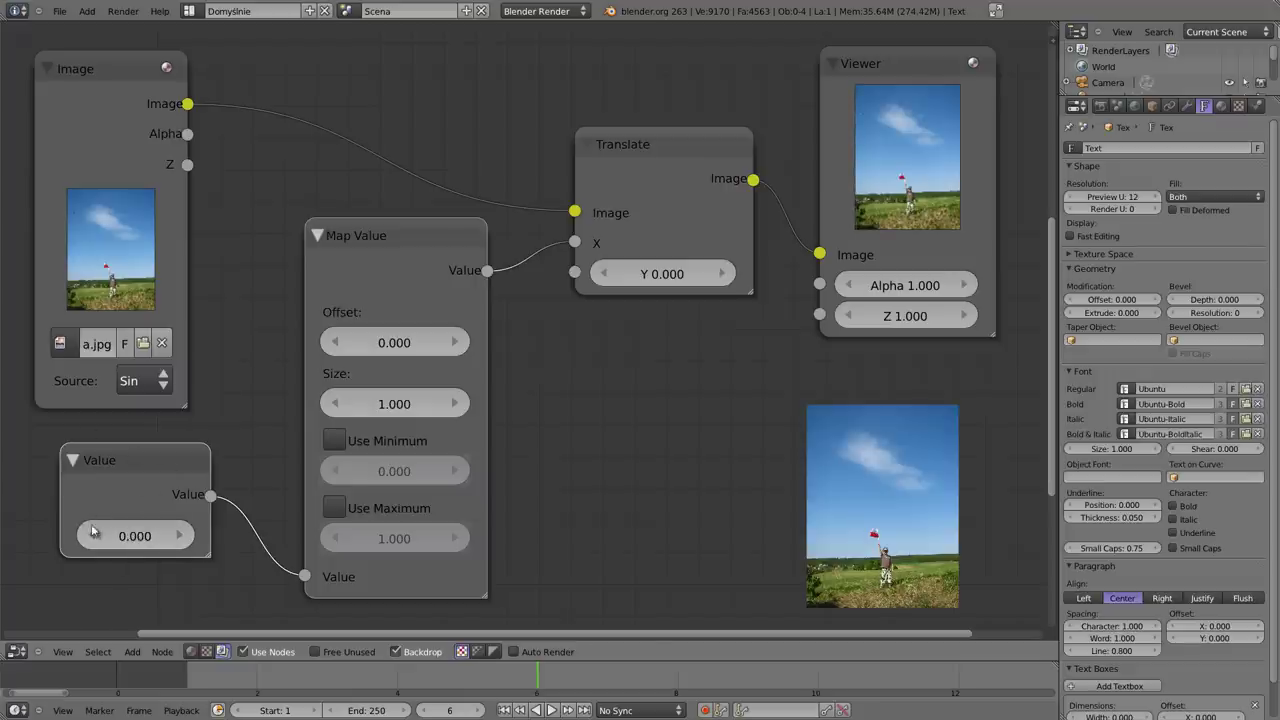
drag(399, 236, 411, 240)
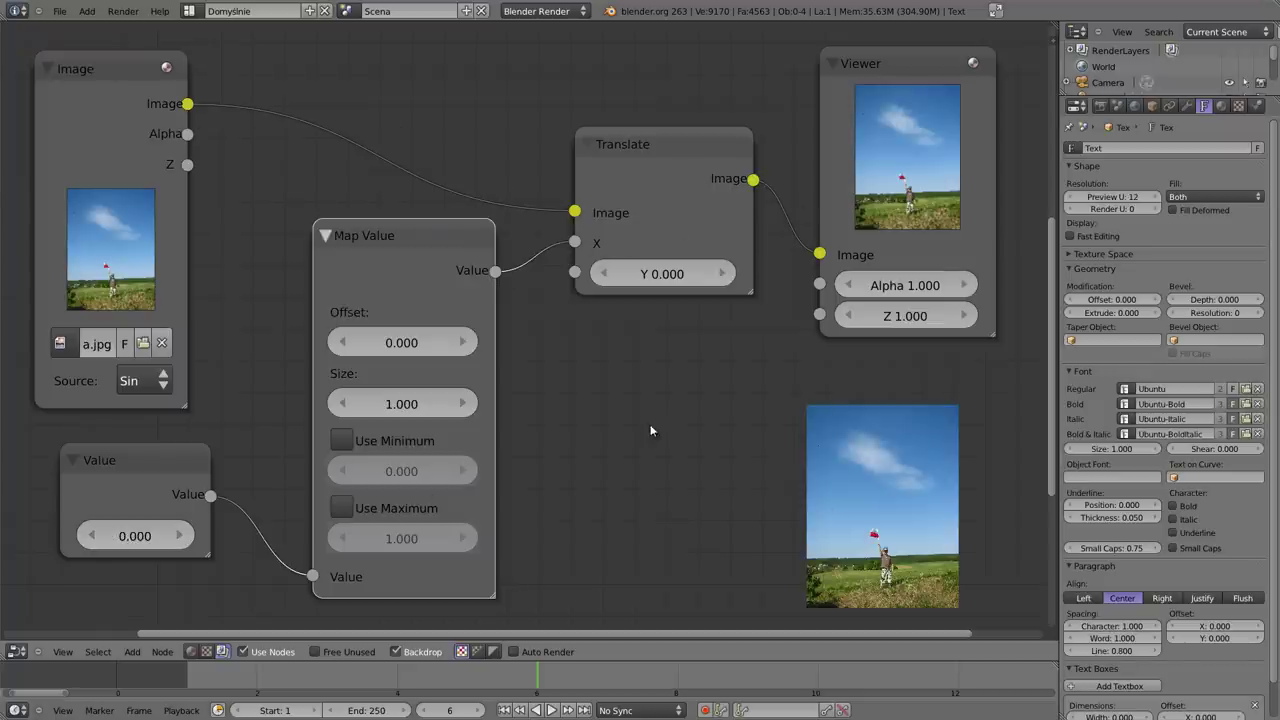
click(140, 541)
key(BackSpace)
text(1)
key(Return)
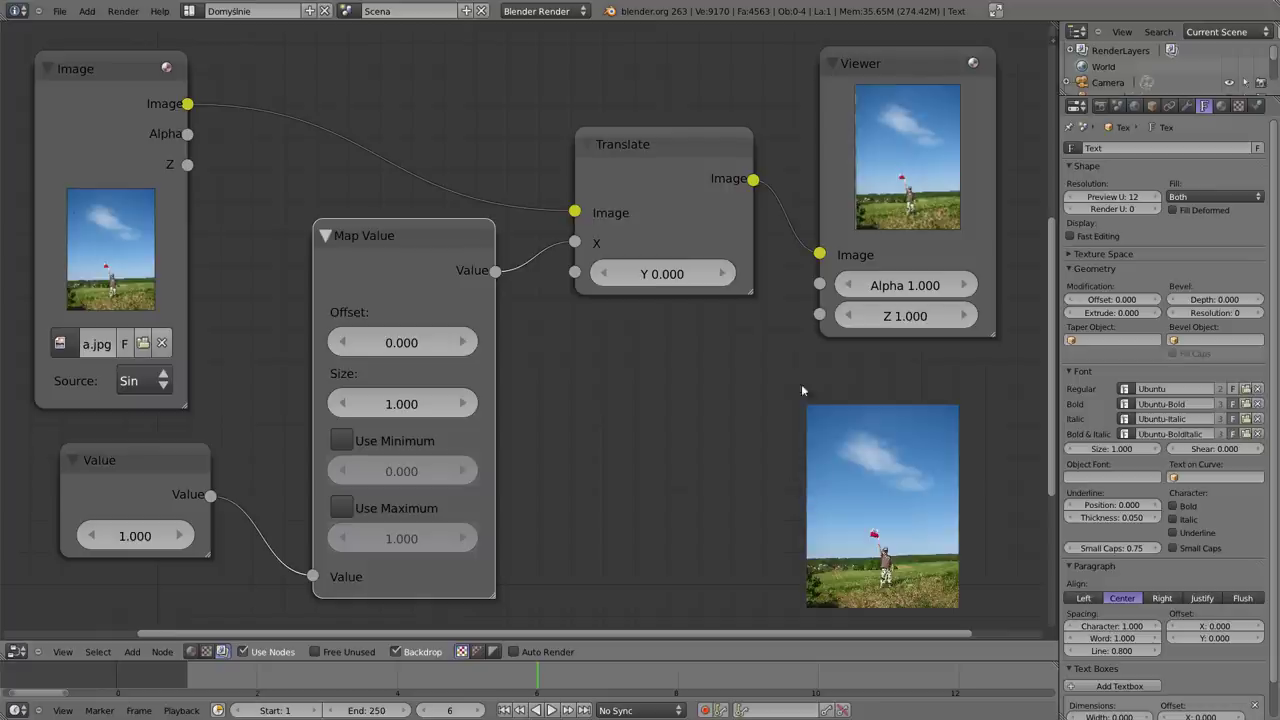
Step: Resize and reposition the Viewer node, zoom out, and nudge the Translate node
drag(992, 352, 1046, 440)
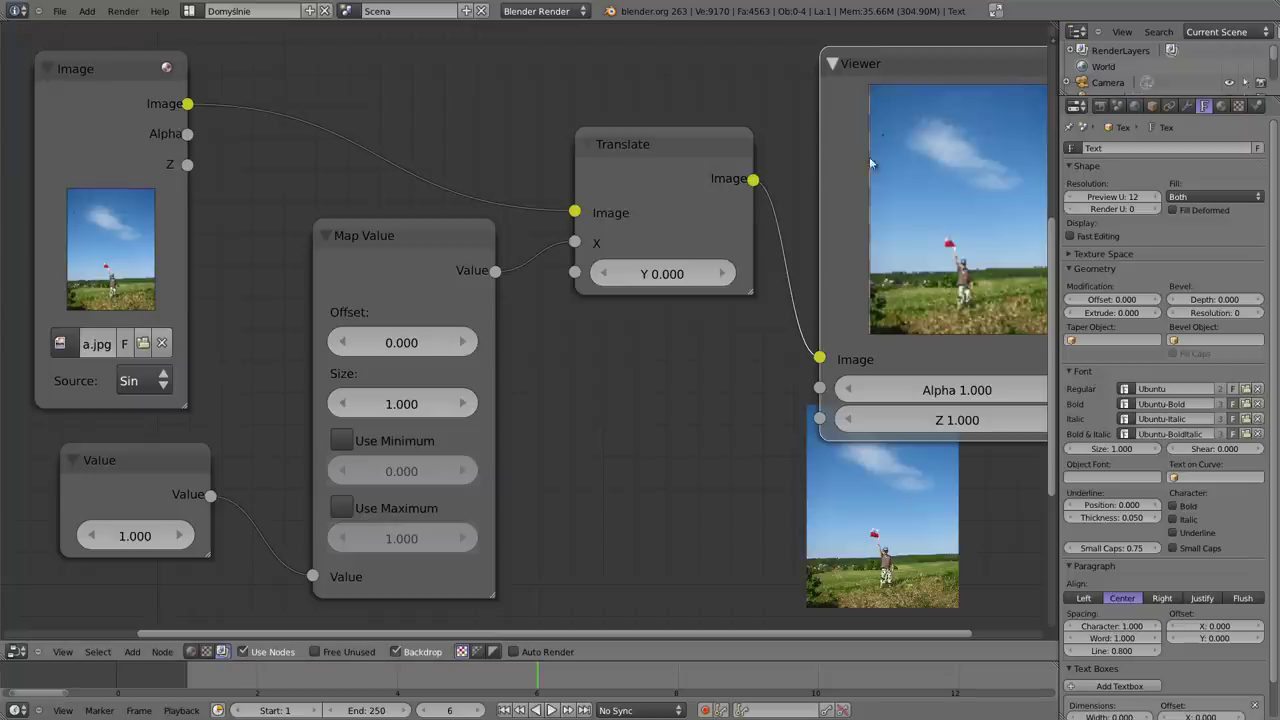
drag(887, 52, 874, 39)
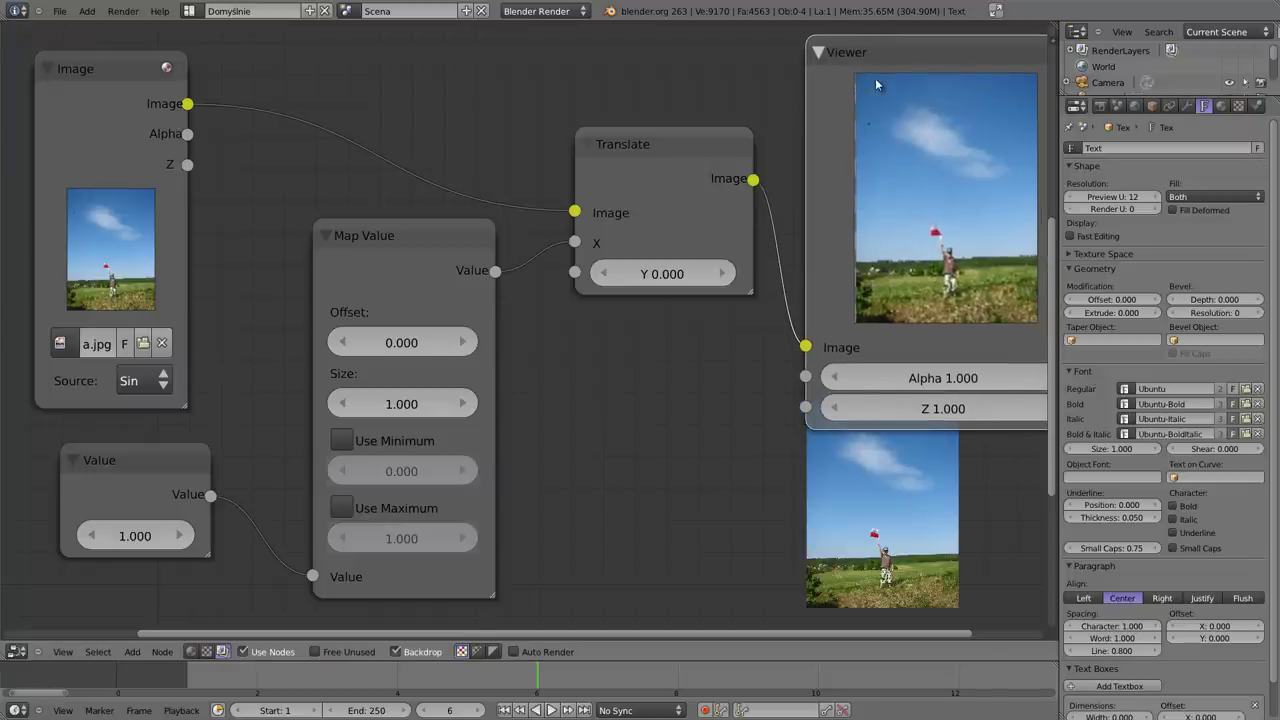
scroll(918, 206, down, 1)
middle_drag(940, 264, 897, 266)
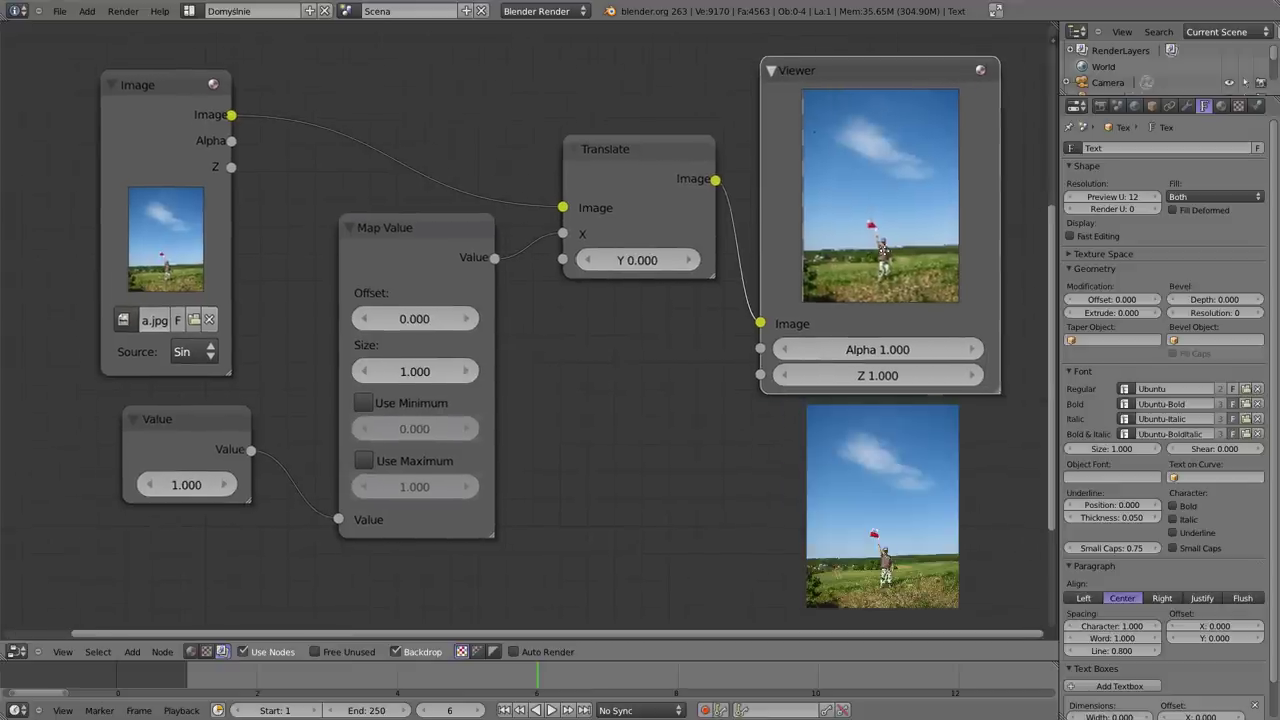
drag(1013, 391, 857, 294)
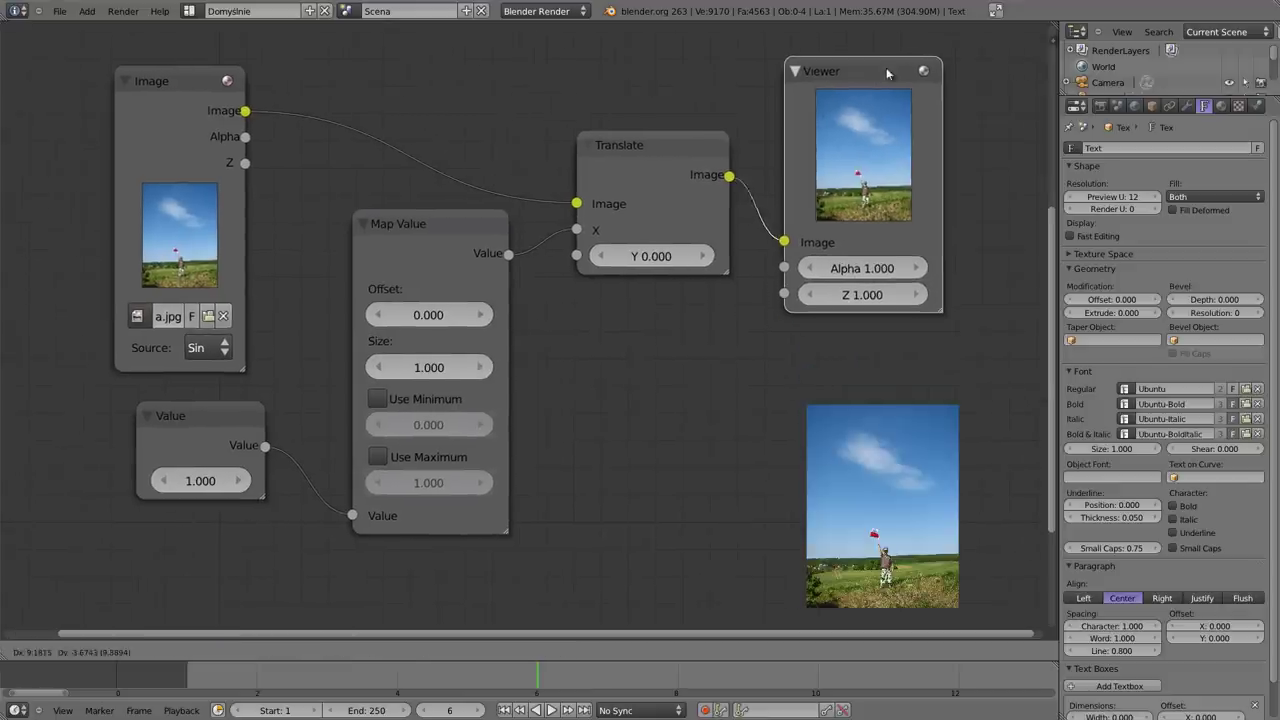
drag(682, 140, 701, 131)
Step: Set the Value node to 10
click(185, 482)
text(10)
key(Return)
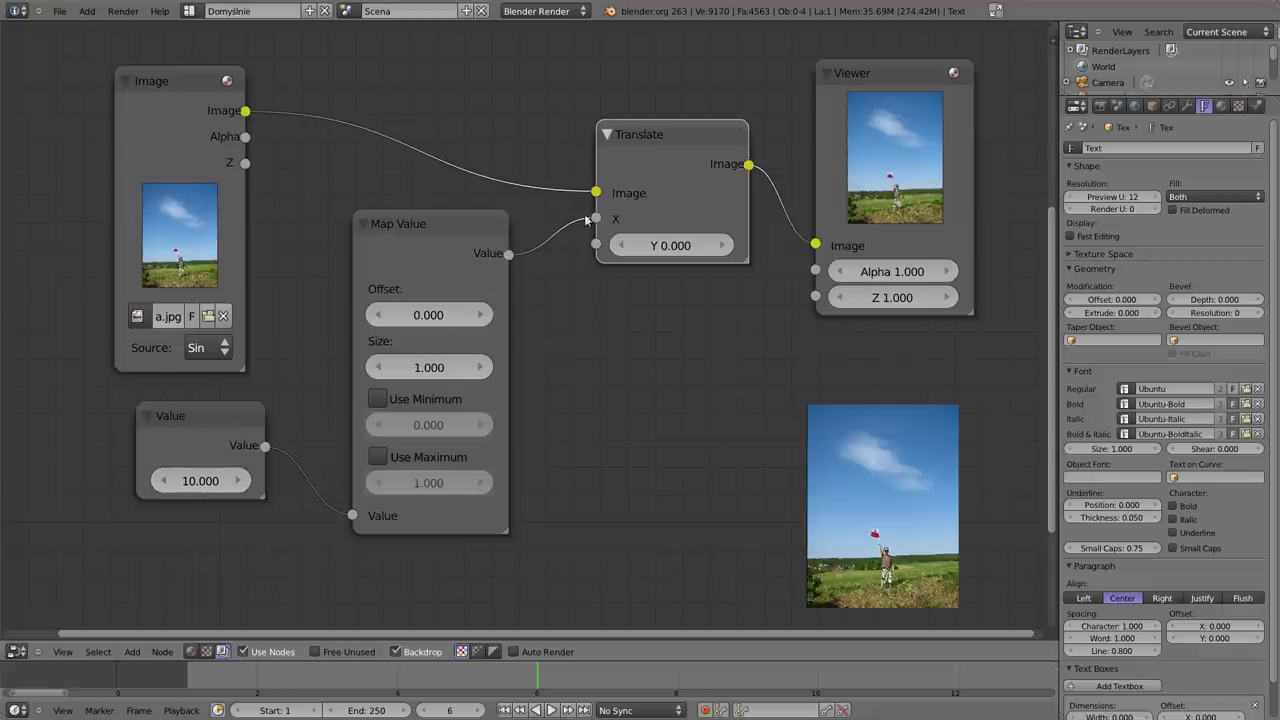
Step: Set Map Value Offset to 10 and Size to 100, shifting the photo
click(427, 315)
text(10)
key(Return)
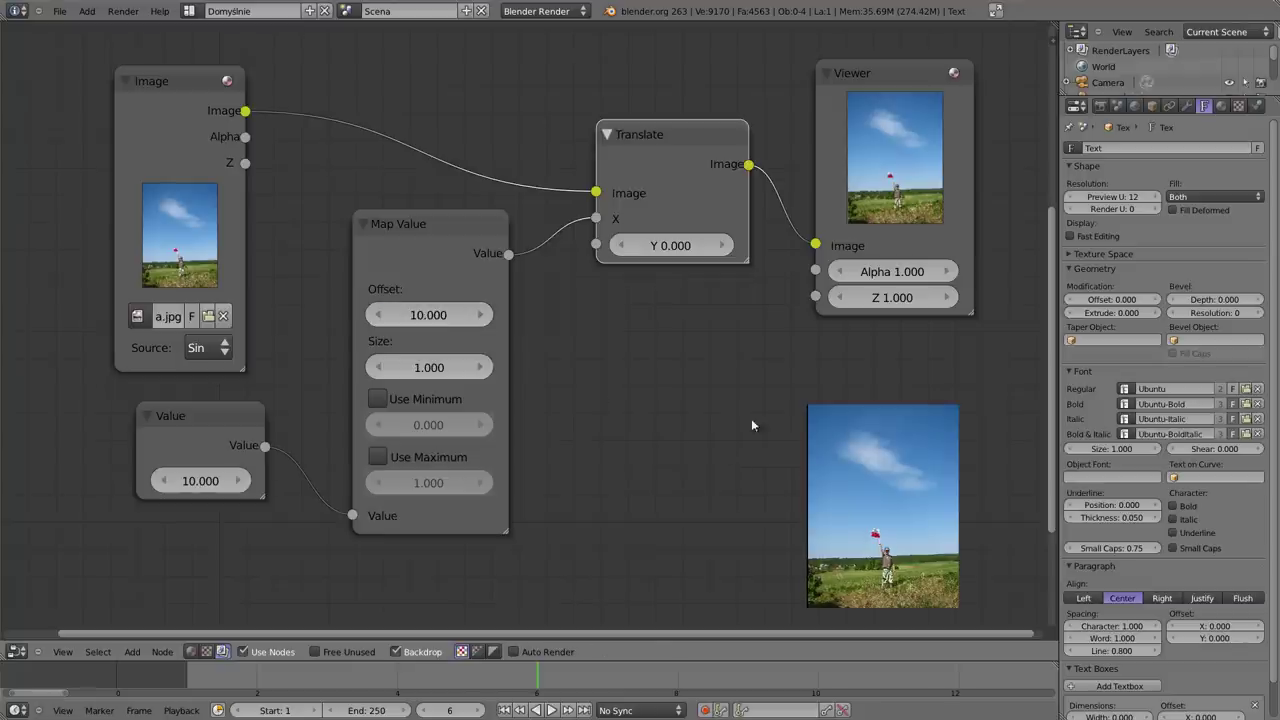
click(416, 367)
text(100)
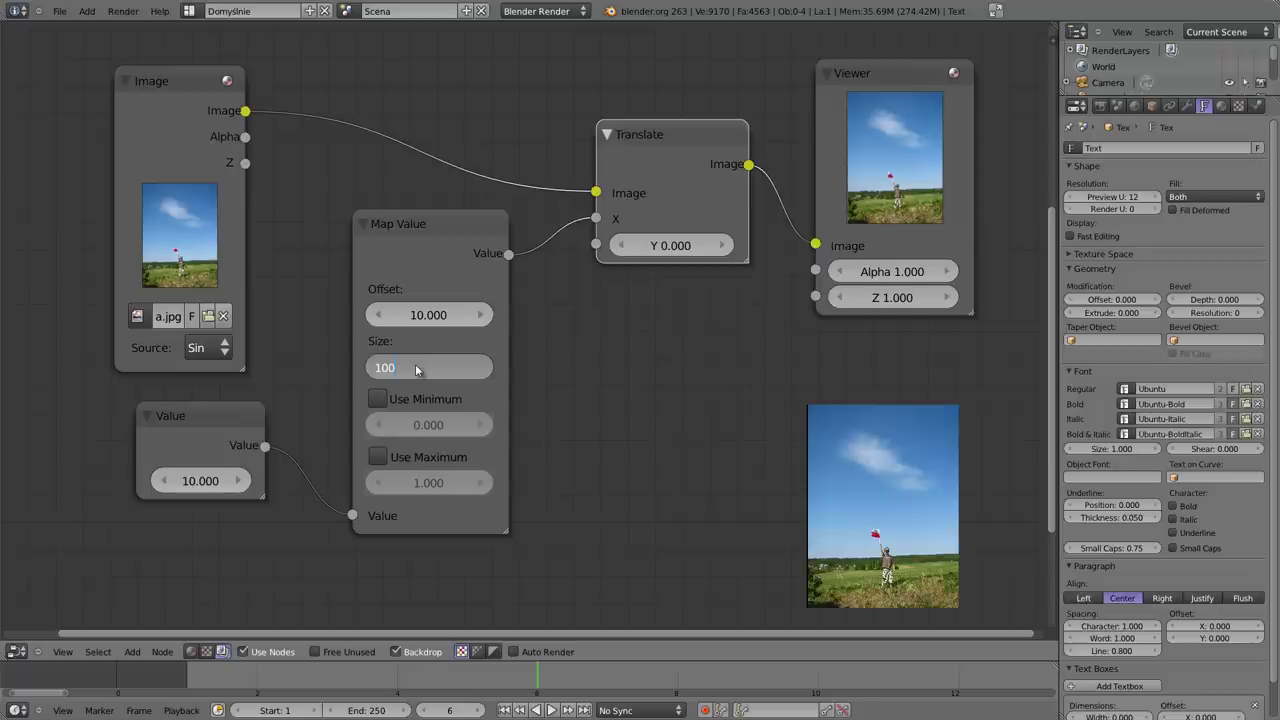
key(Return)
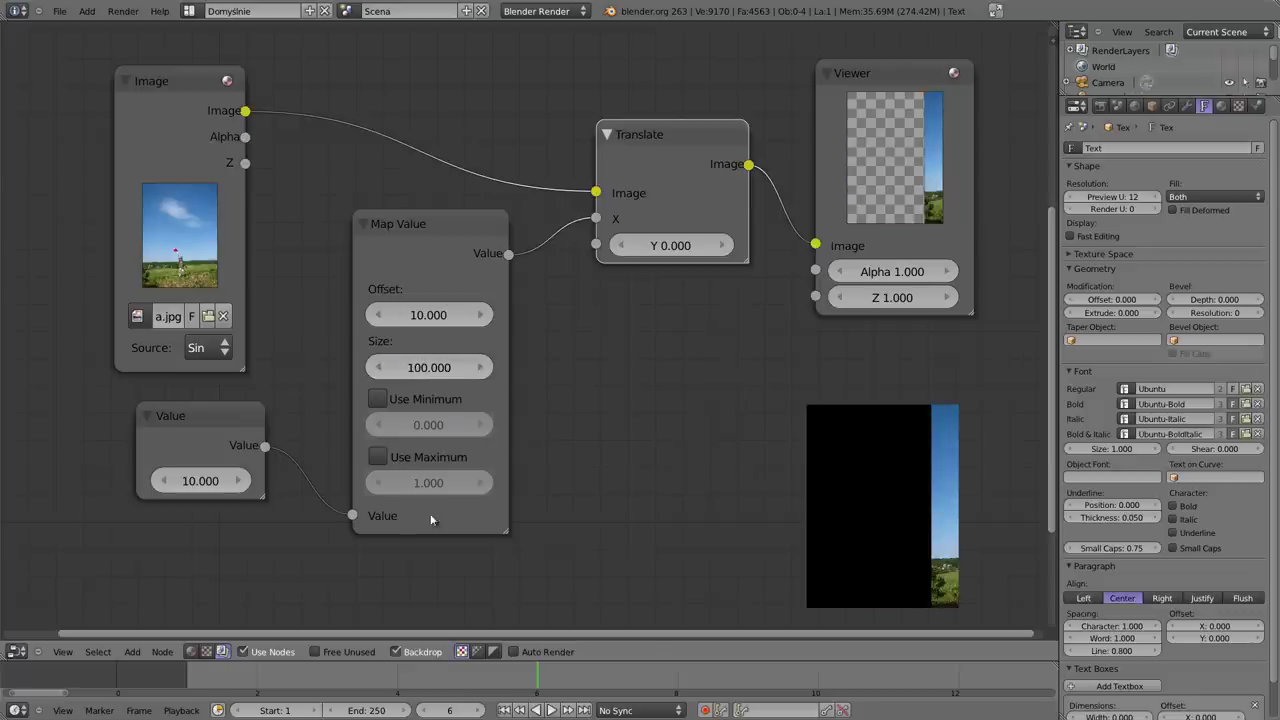
drag(420, 229, 408, 237)
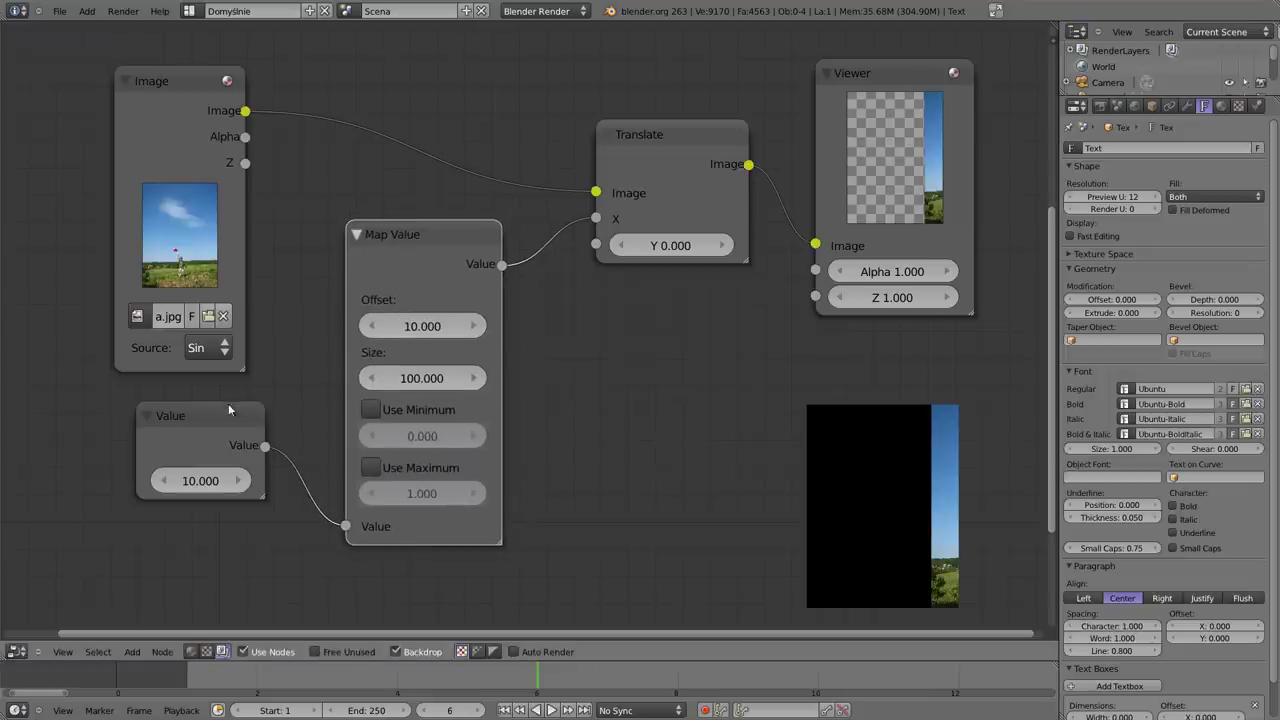
drag(222, 415, 207, 438)
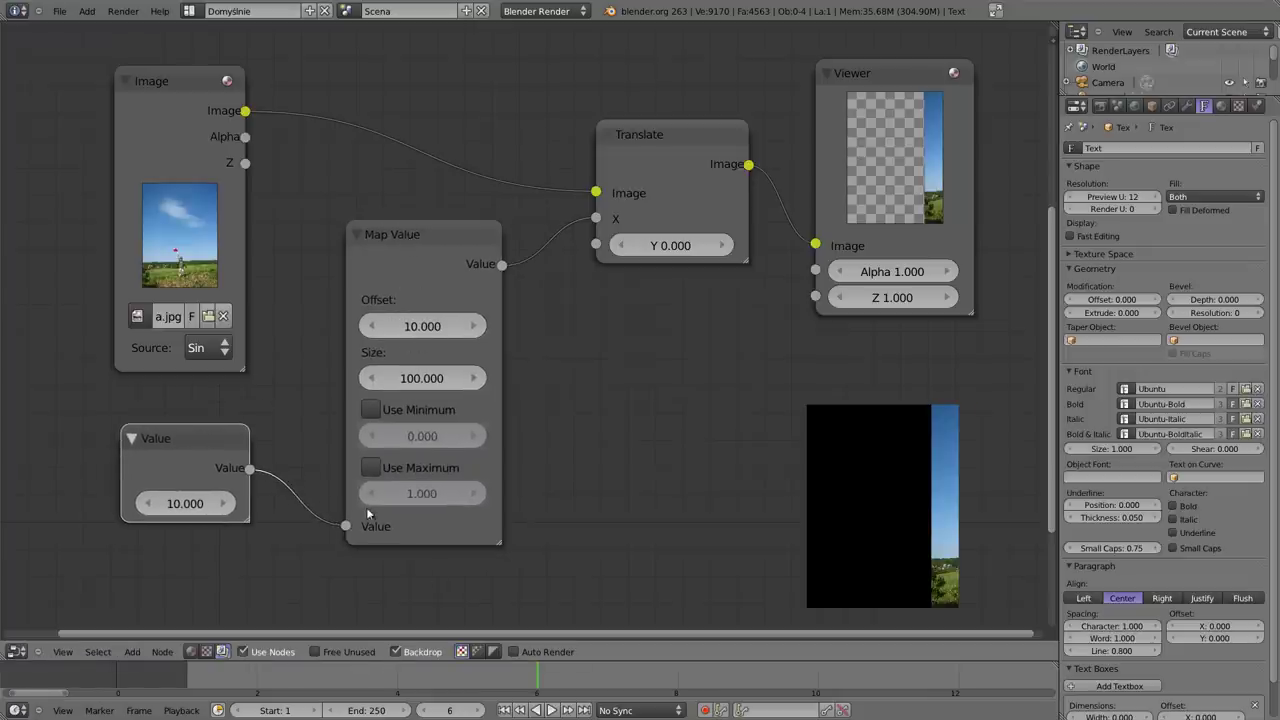
Step: Lower Map Value Offset to 5 and briefly test a link to Translate Y
click(421, 324)
text(5)
key(Return)
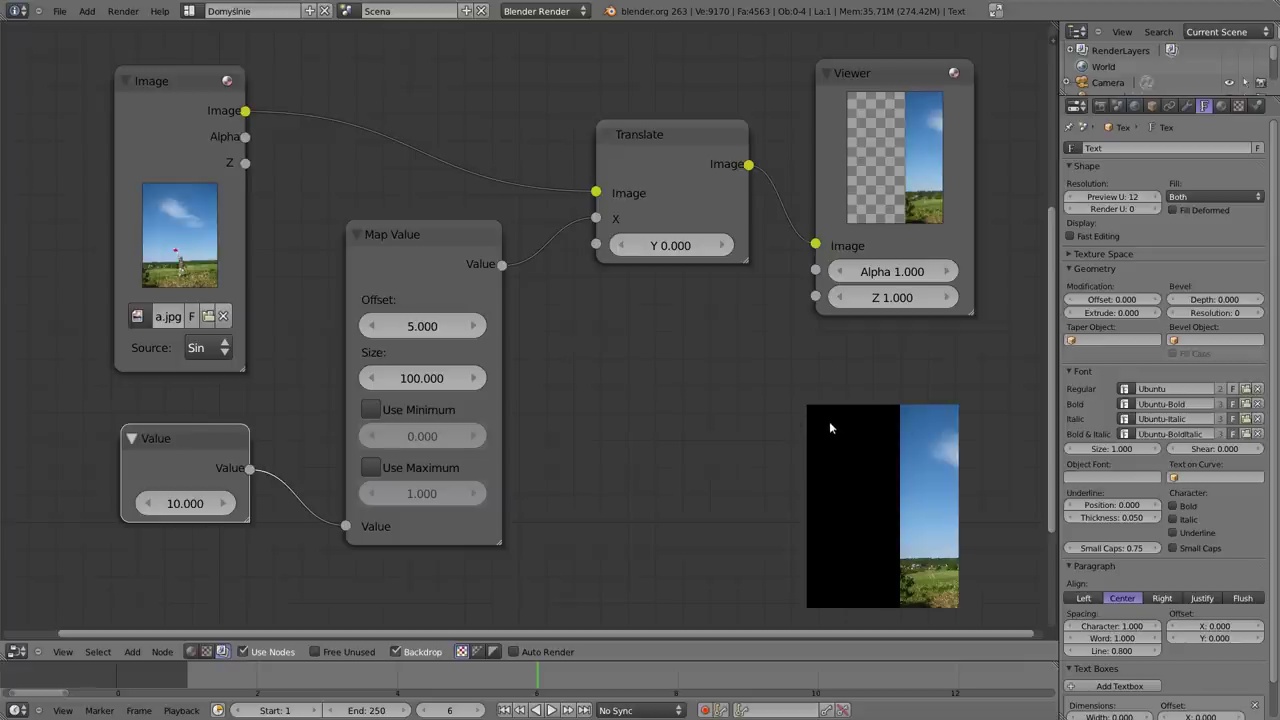
mouse_move(502, 264)
mouse_down()
mouse_move(596, 244)
mouse_move(567, 320)
mouse_up()
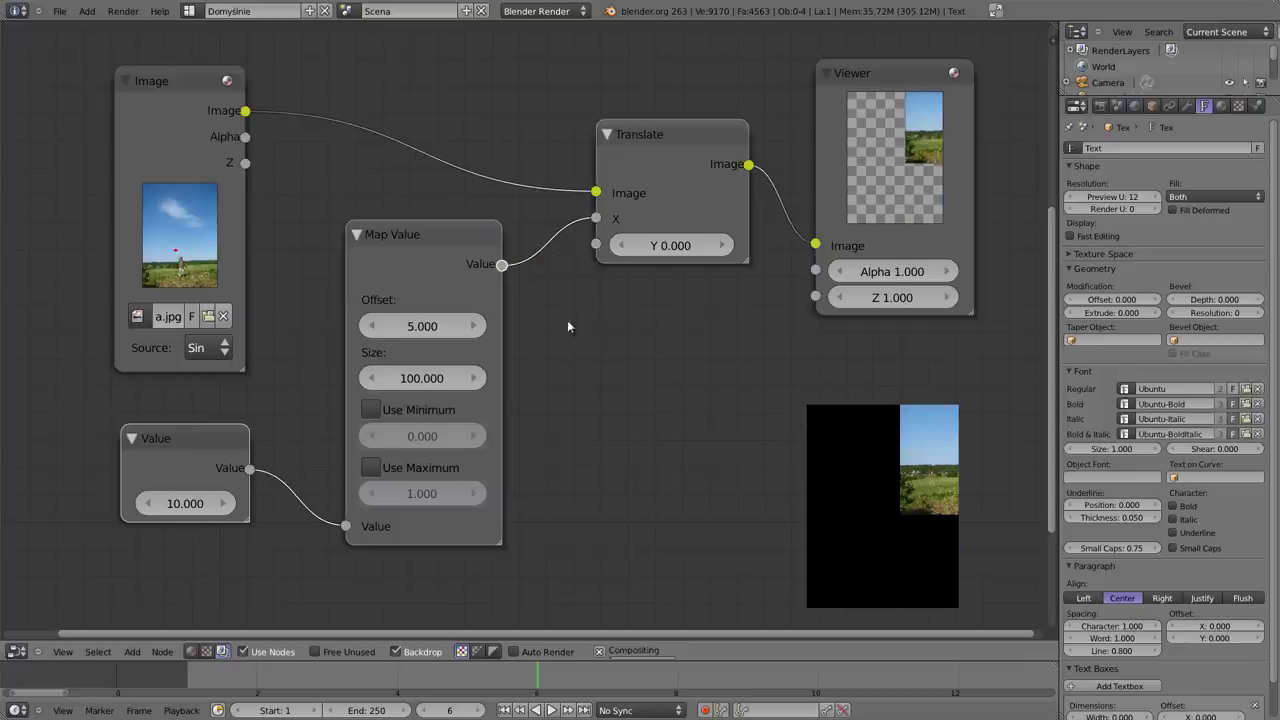
drag(410, 233, 396, 240)
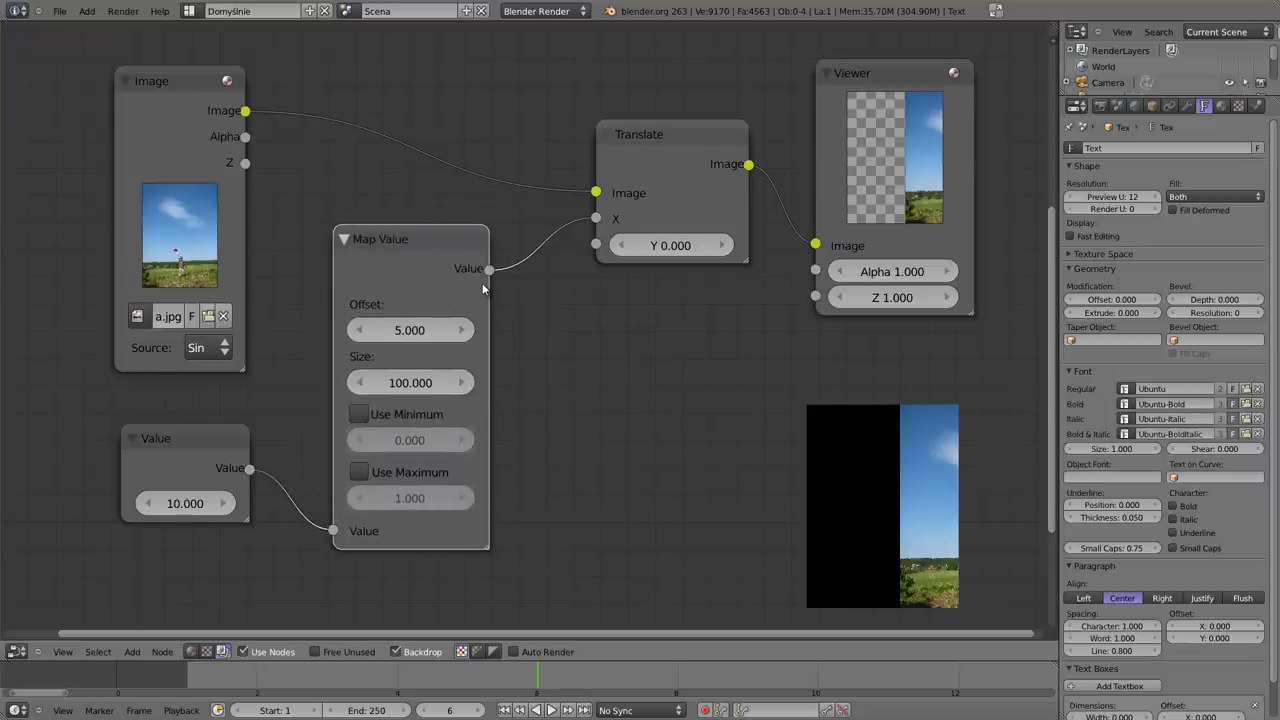
key(shift+a)
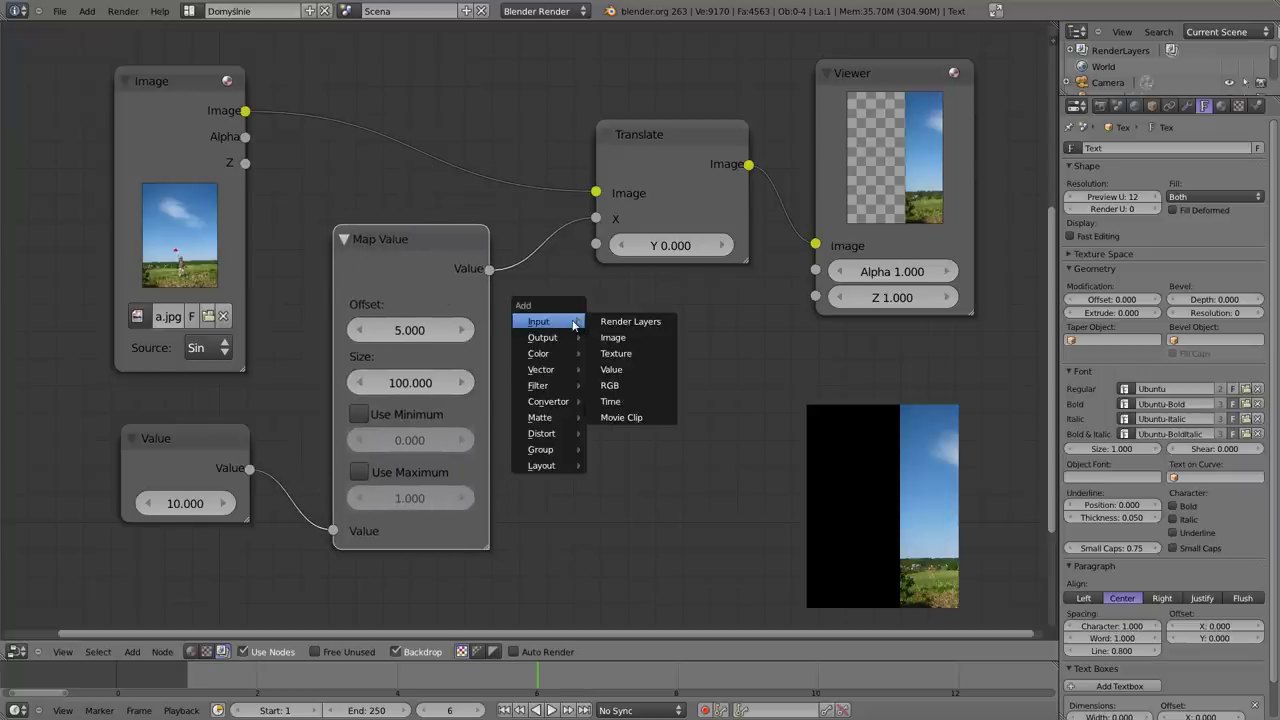
key(Escape)
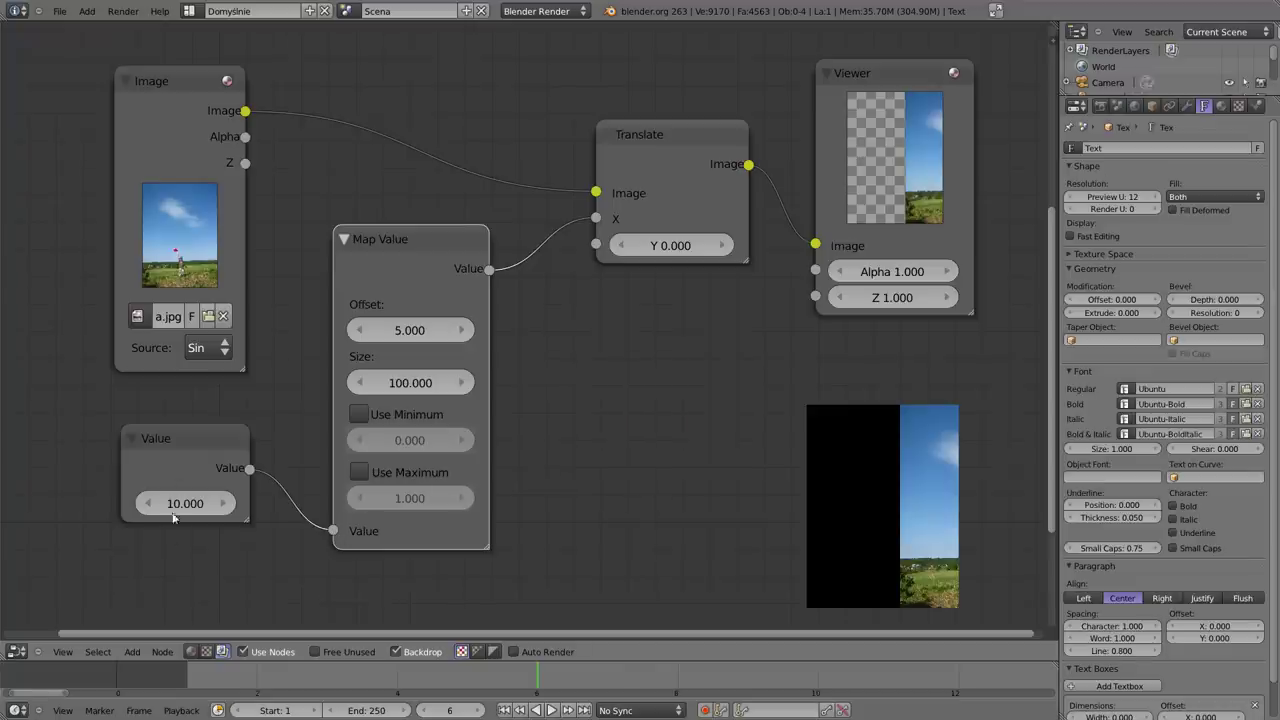
drag(172, 434, 174, 434)
right_click(174, 434)
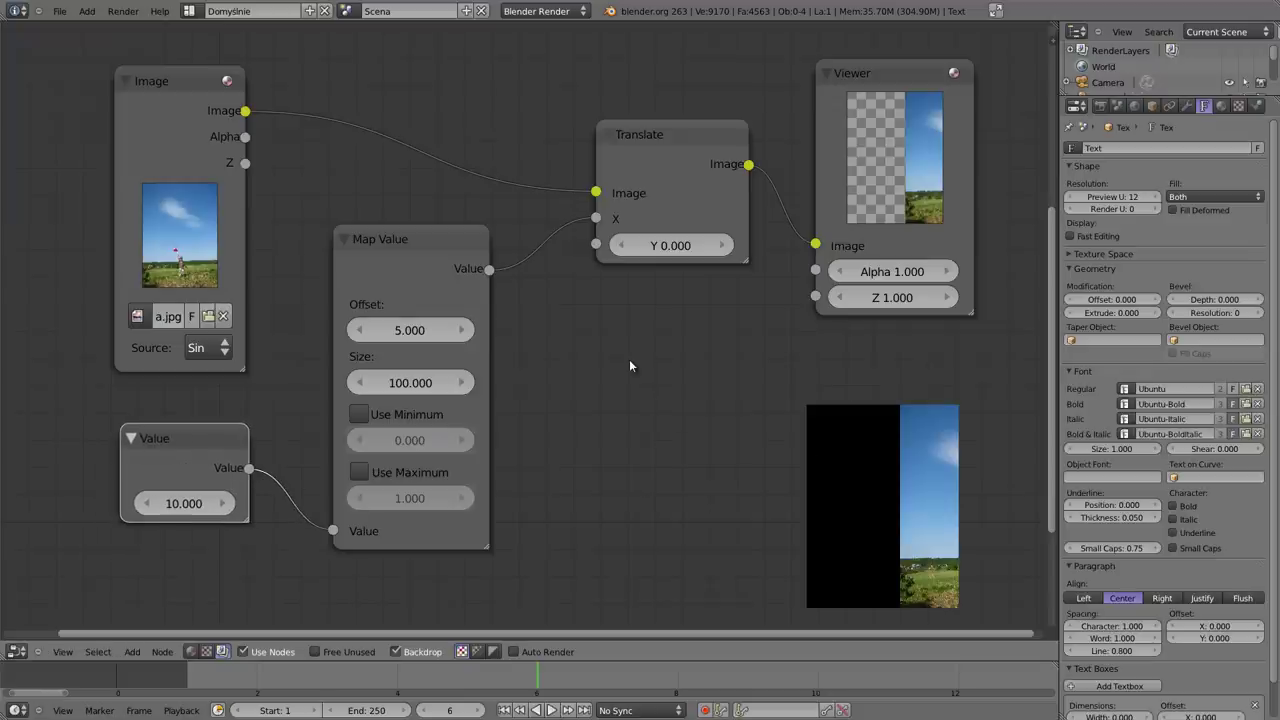